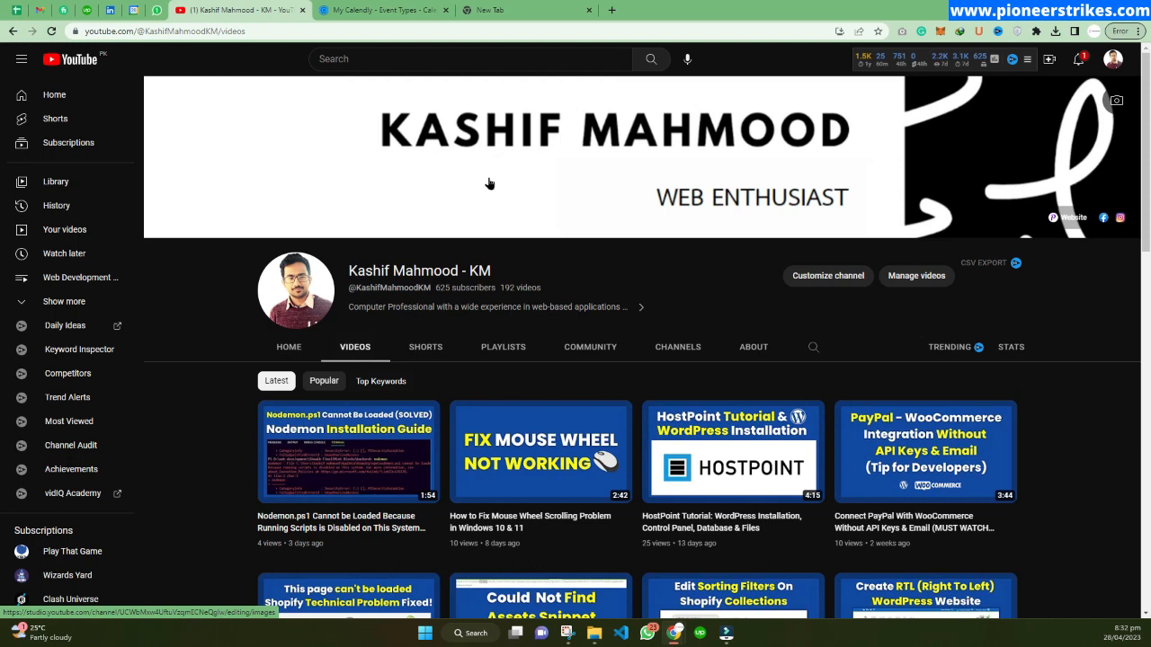
Switch to the Calendly tab, open the Pricing page and review the plans.
click(382, 10)
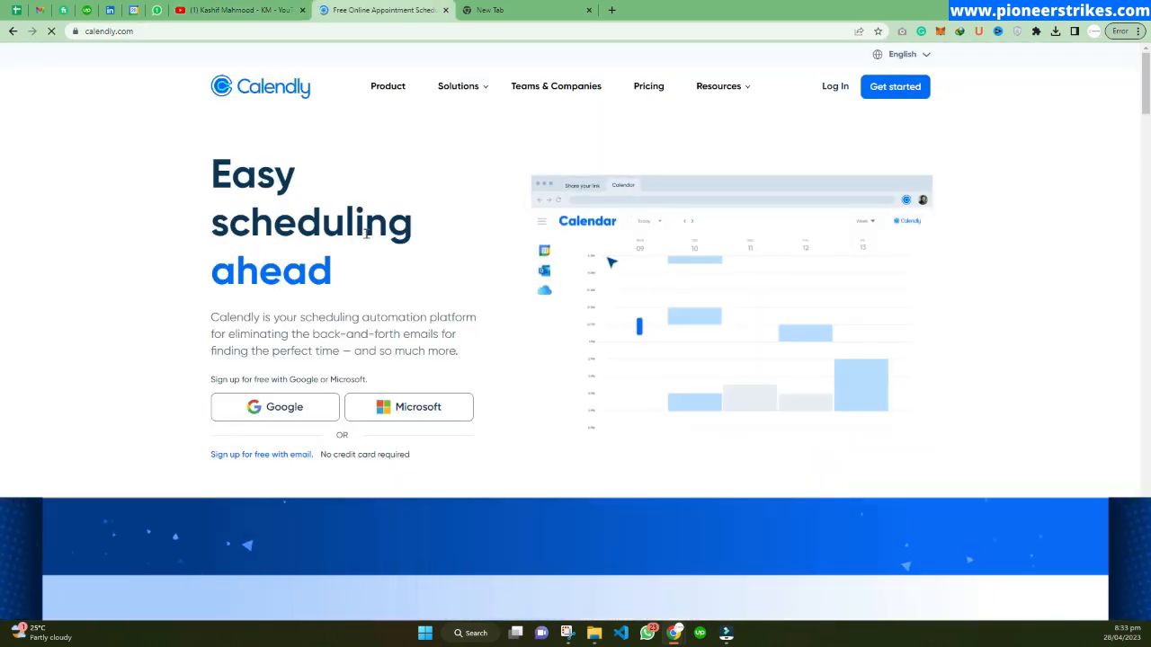
click(106, 30)
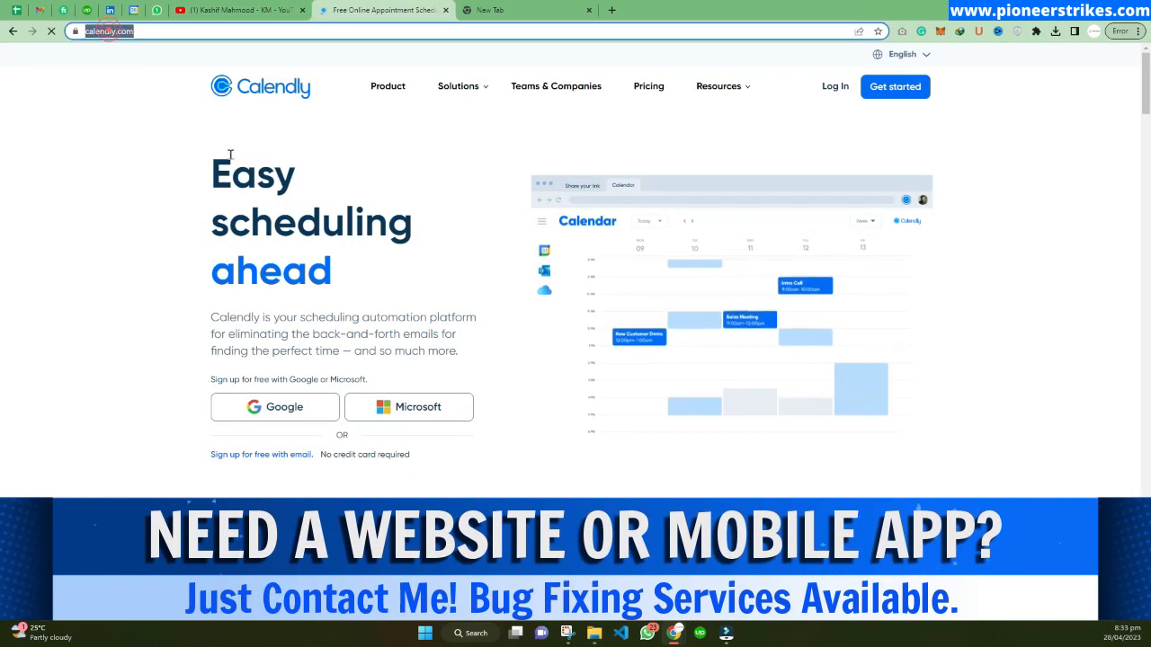
click(236, 178)
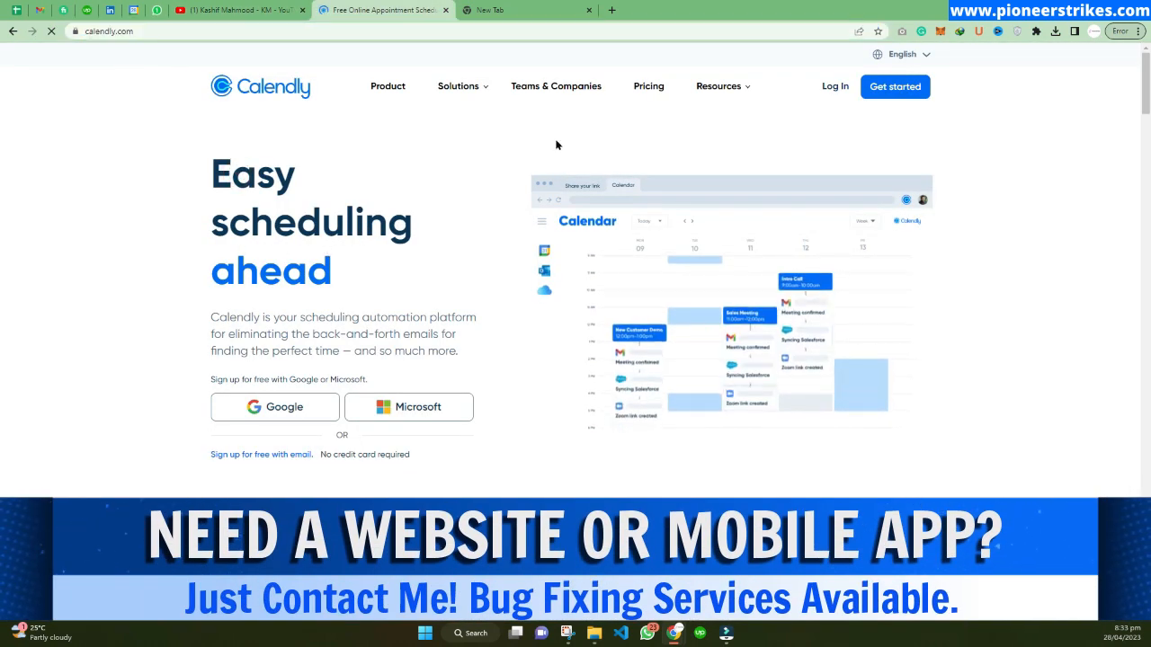
click(650, 89)
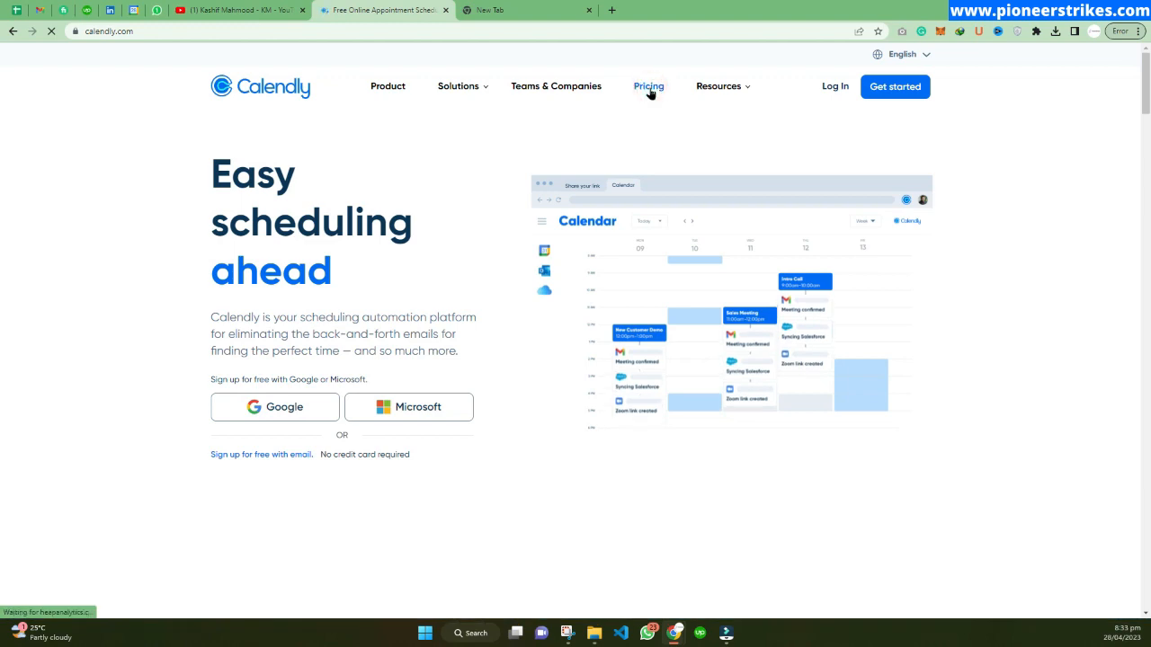
scroll(753, 241, down, 1)
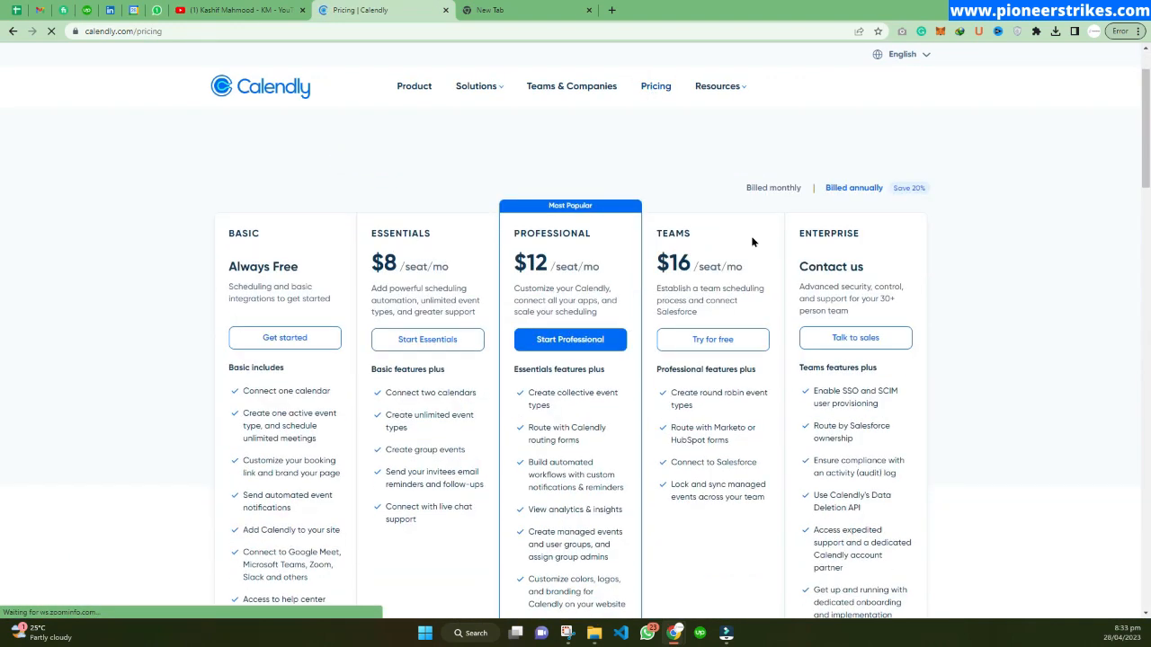
scroll(807, 267, down, 1)
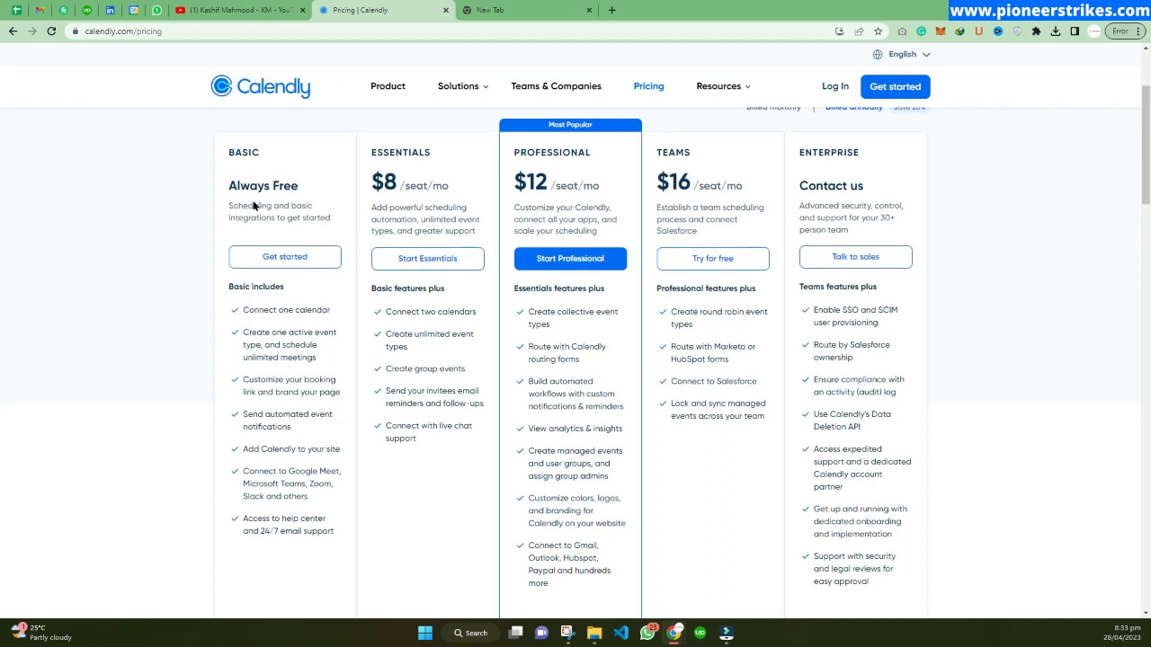
Choose the free Basic plan and log in with the account's e-mail address instead of signing up.
click(286, 257)
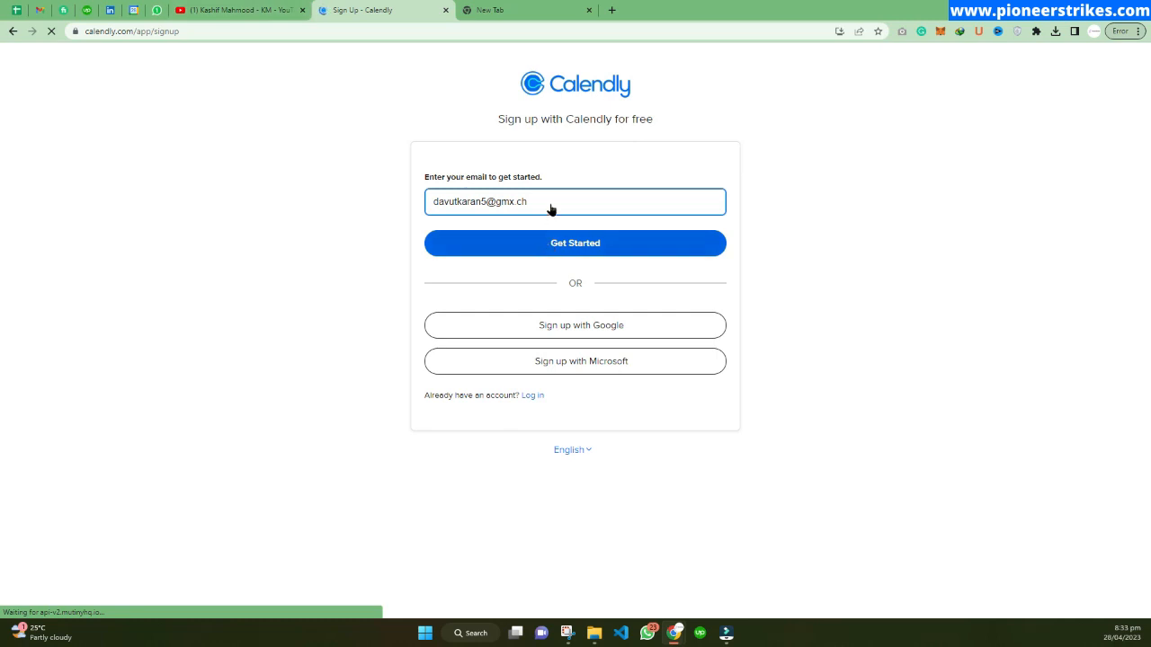
click(549, 201)
click(555, 244)
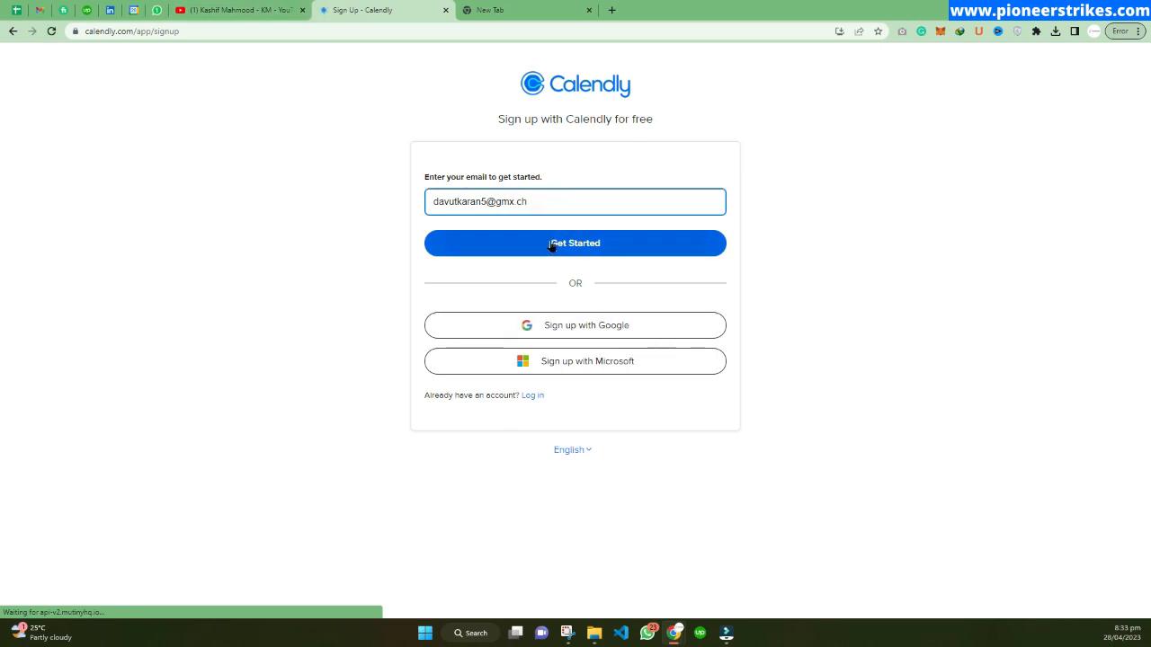
triple_click(552, 196)
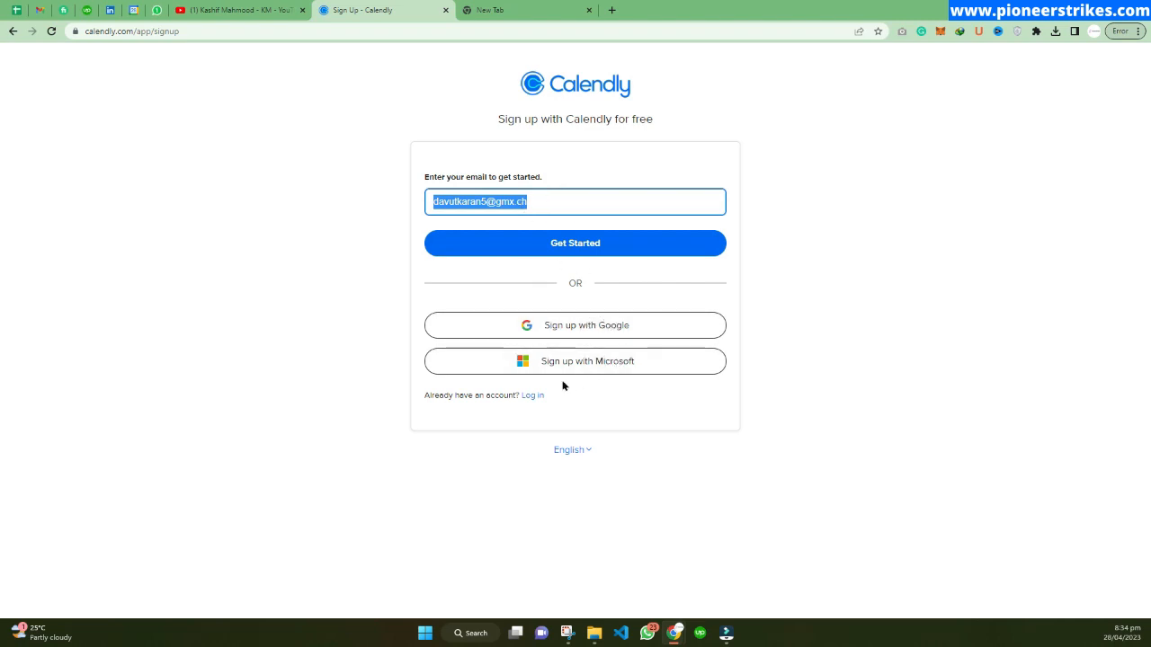
click(537, 397)
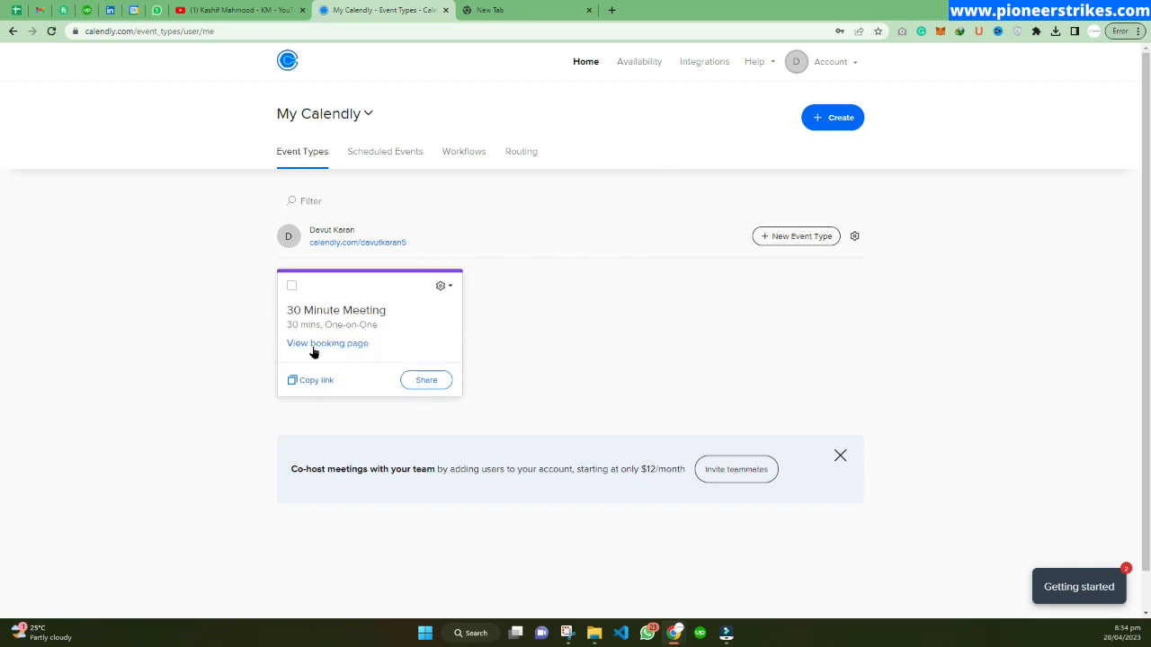
Start a new event type of the One-on-One kind.
click(772, 238)
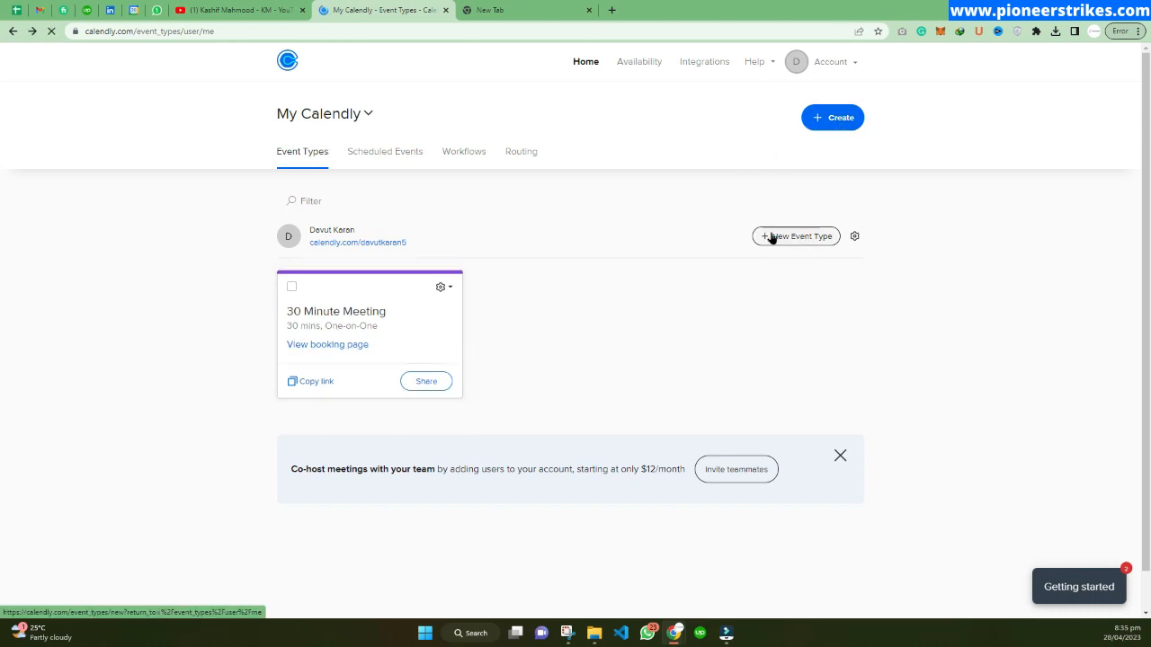
click(794, 236)
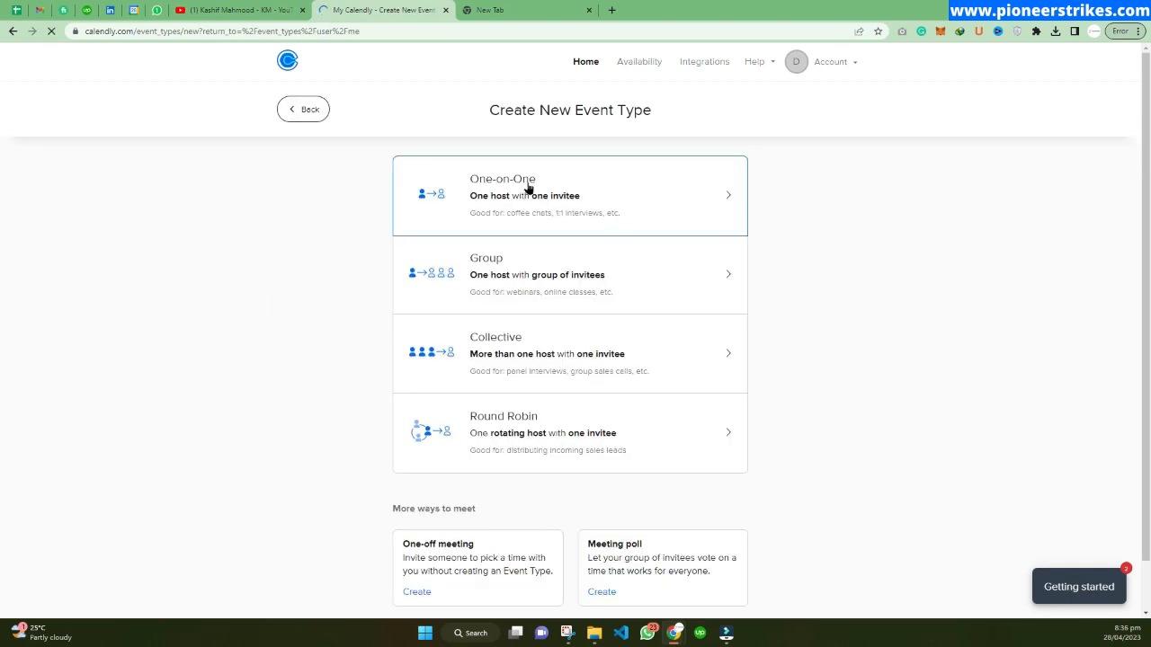
click(554, 193)
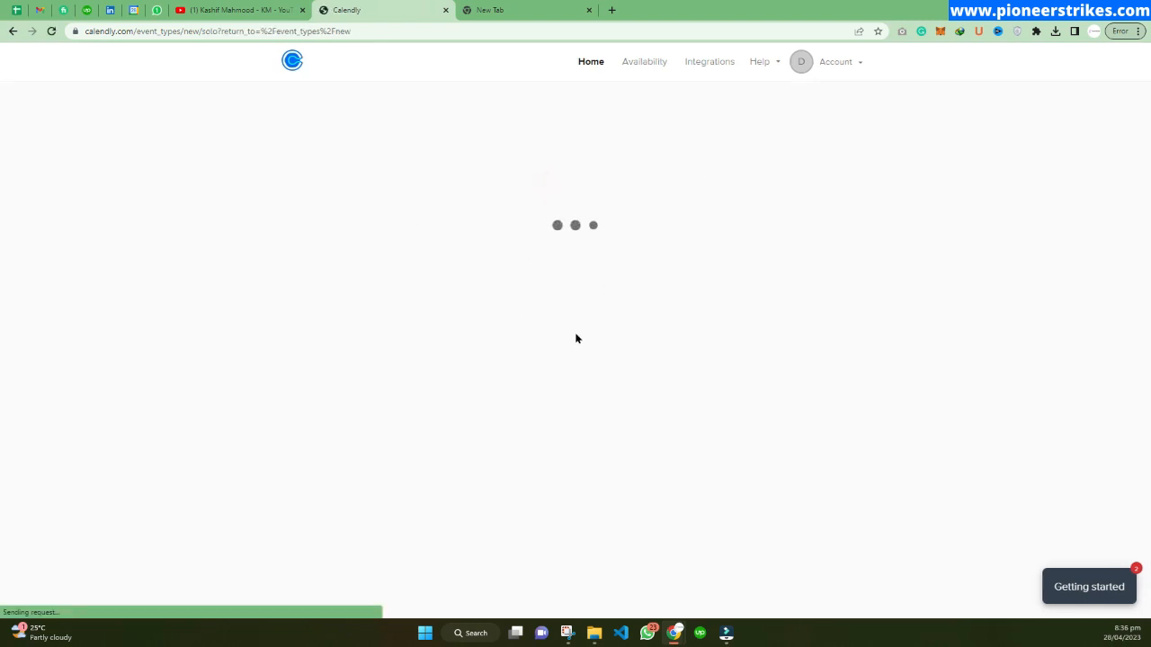
Name the event "15 min session".
scroll(351, 209, down, 1)
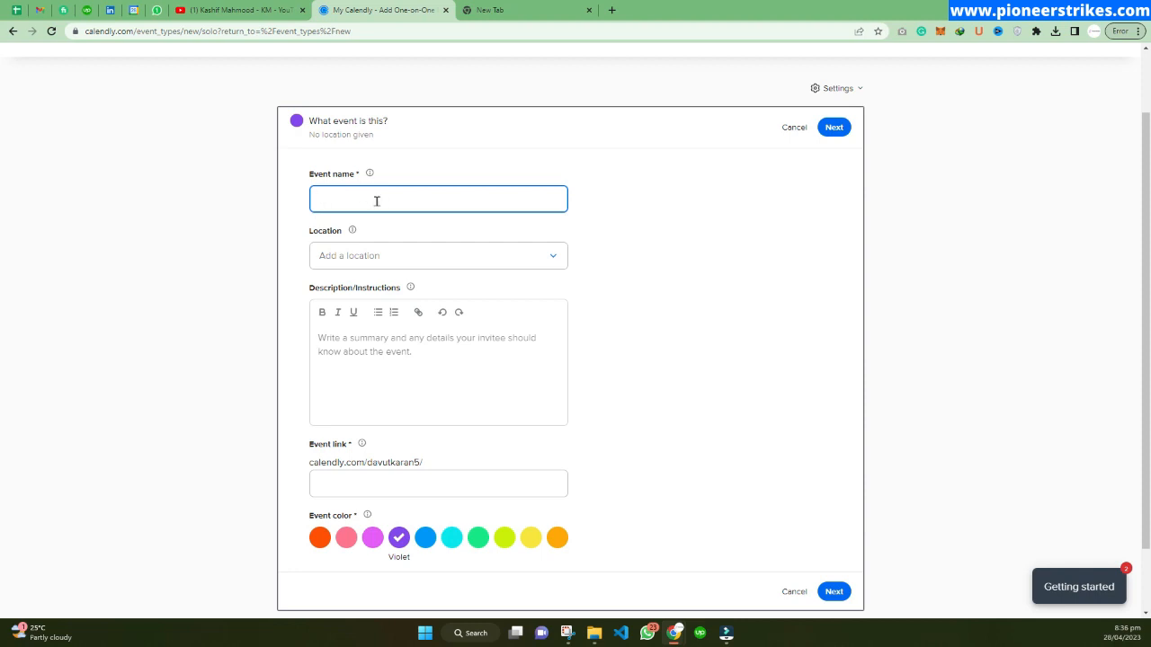
text(15 min sess)
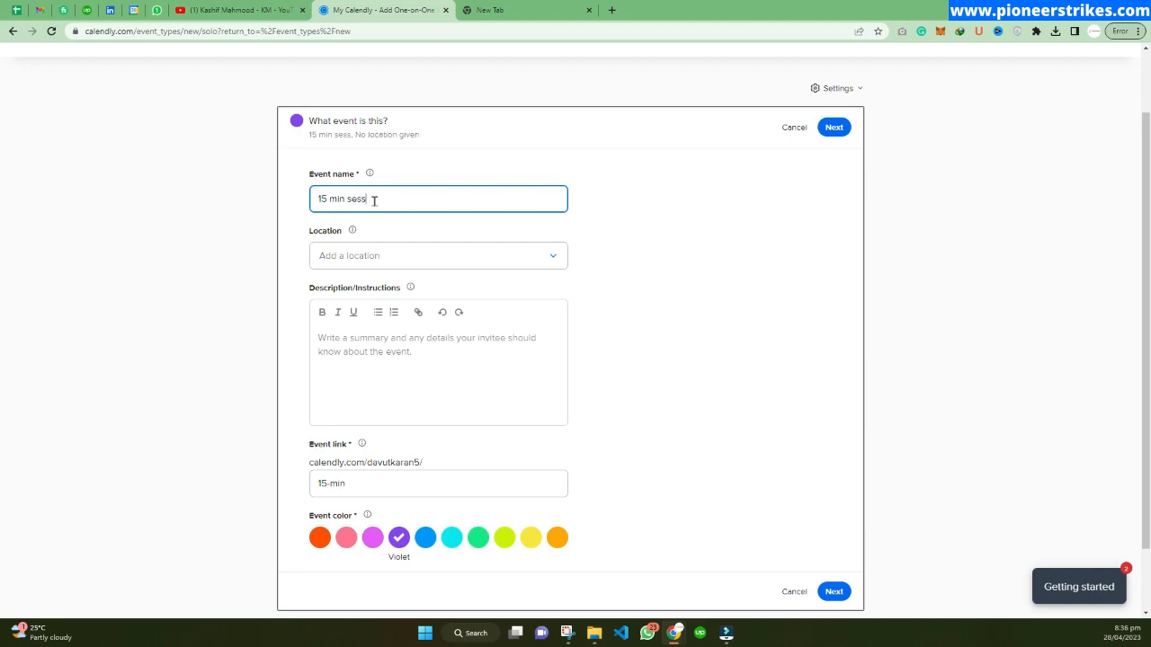
text(ion)
Set the event location to Phone call, with the host calling the invitee.
click(386, 254)
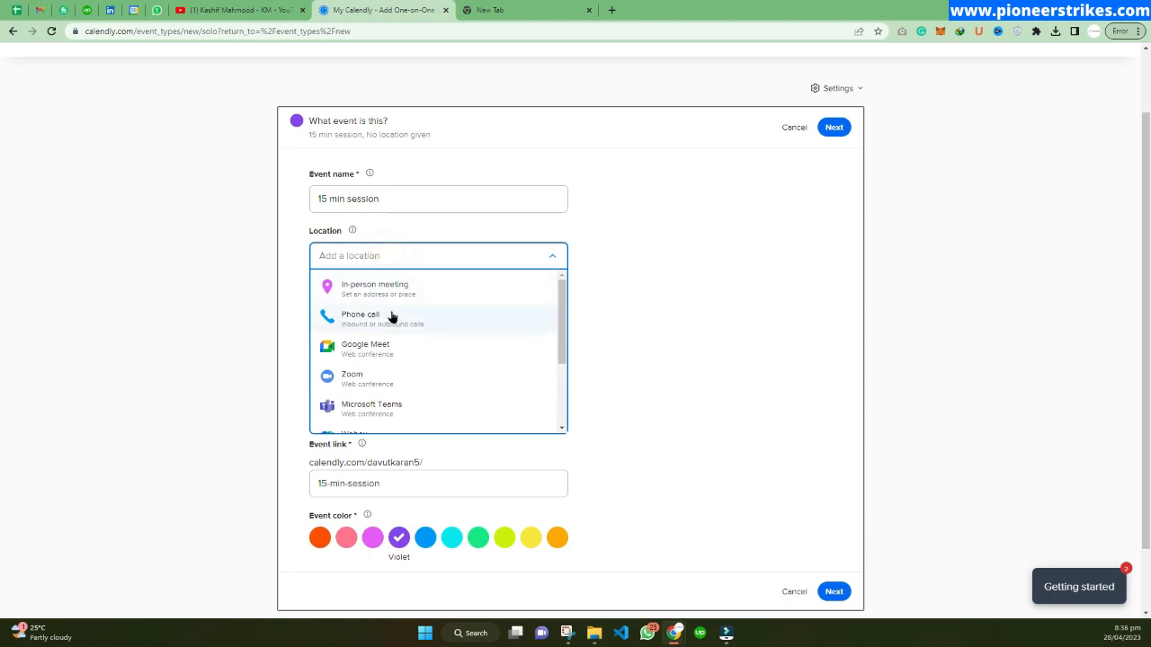
scroll(372, 364, down, 2)
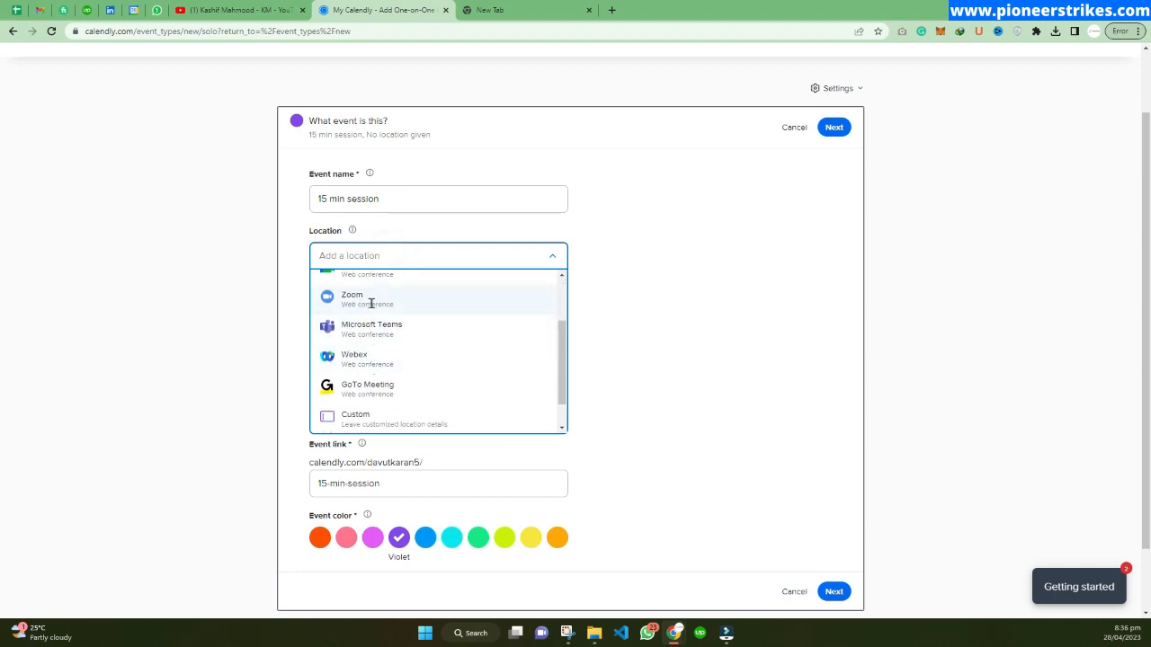
click(370, 300)
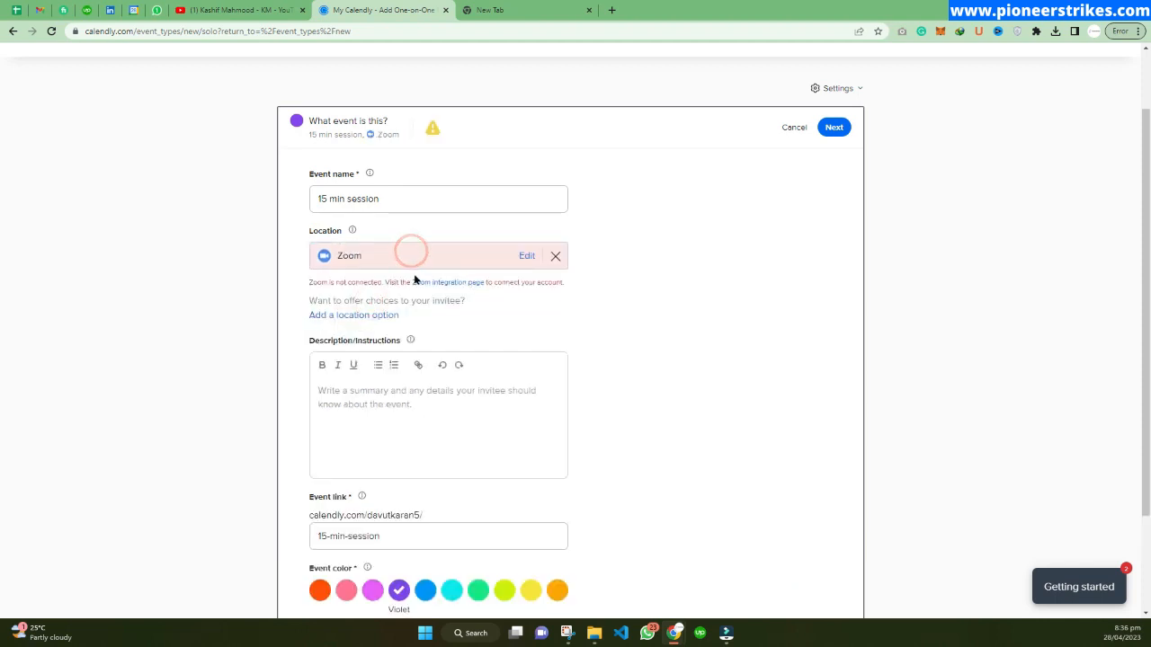
click(528, 256)
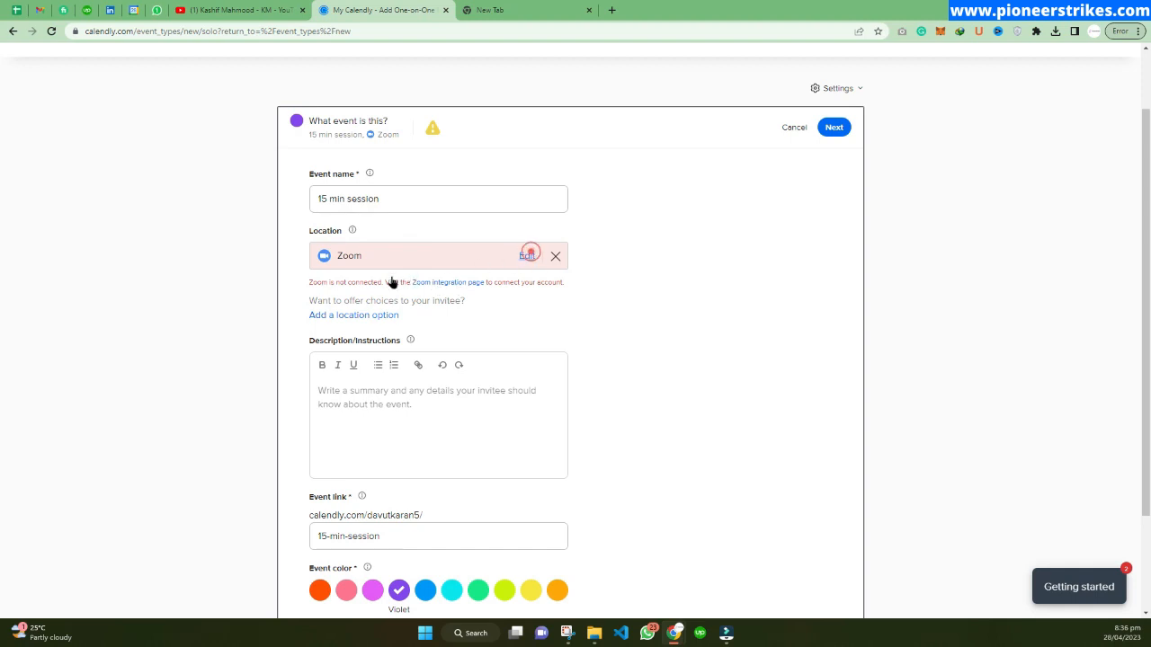
click(524, 238)
click(406, 252)
click(527, 256)
click(543, 164)
click(537, 197)
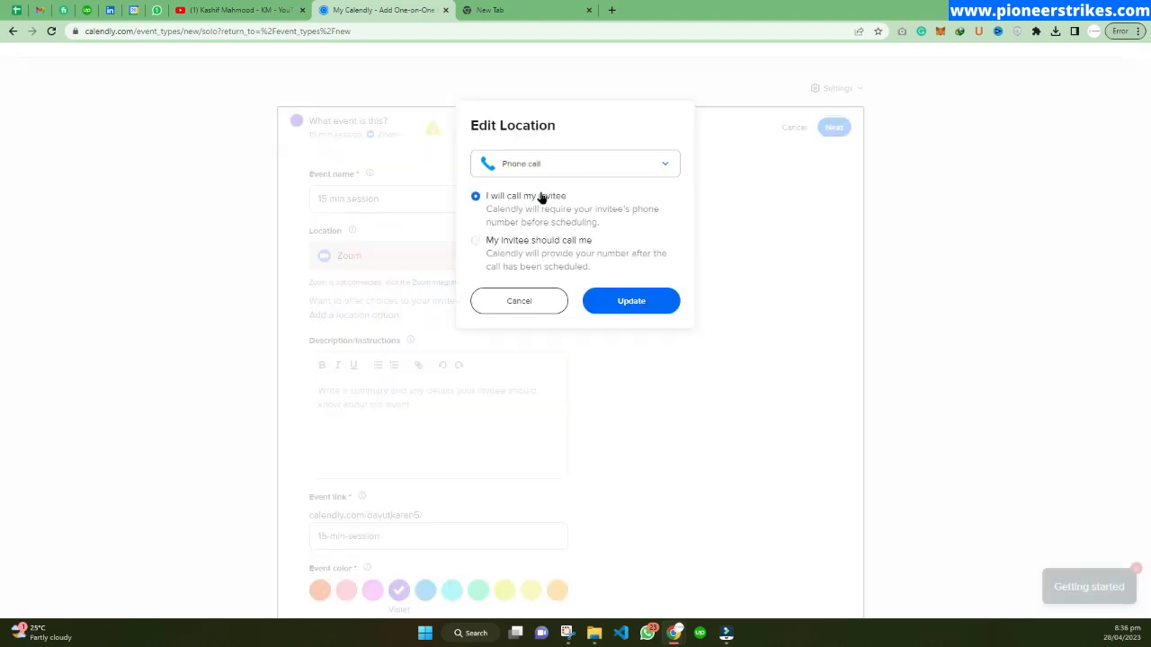
click(630, 301)
Keep the existing Working hours availability schedule and save the booking-time settings.
click(252, 288)
scroll(384, 369, down, 1)
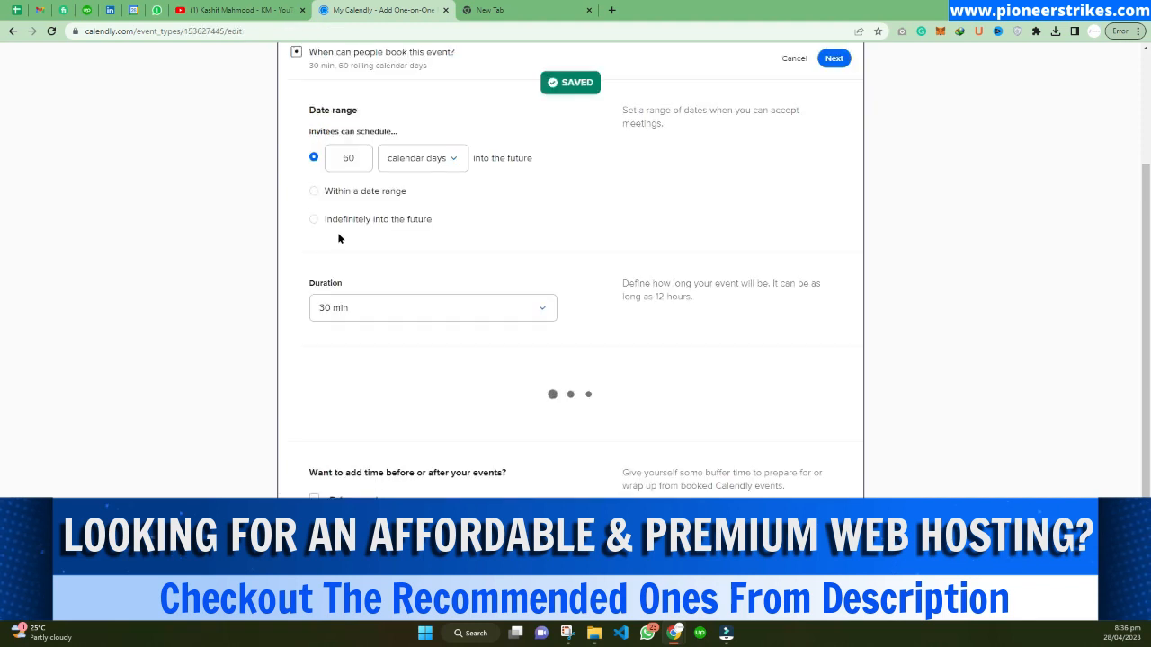
scroll(399, 355, down, 5)
drag(388, 330, 470, 374)
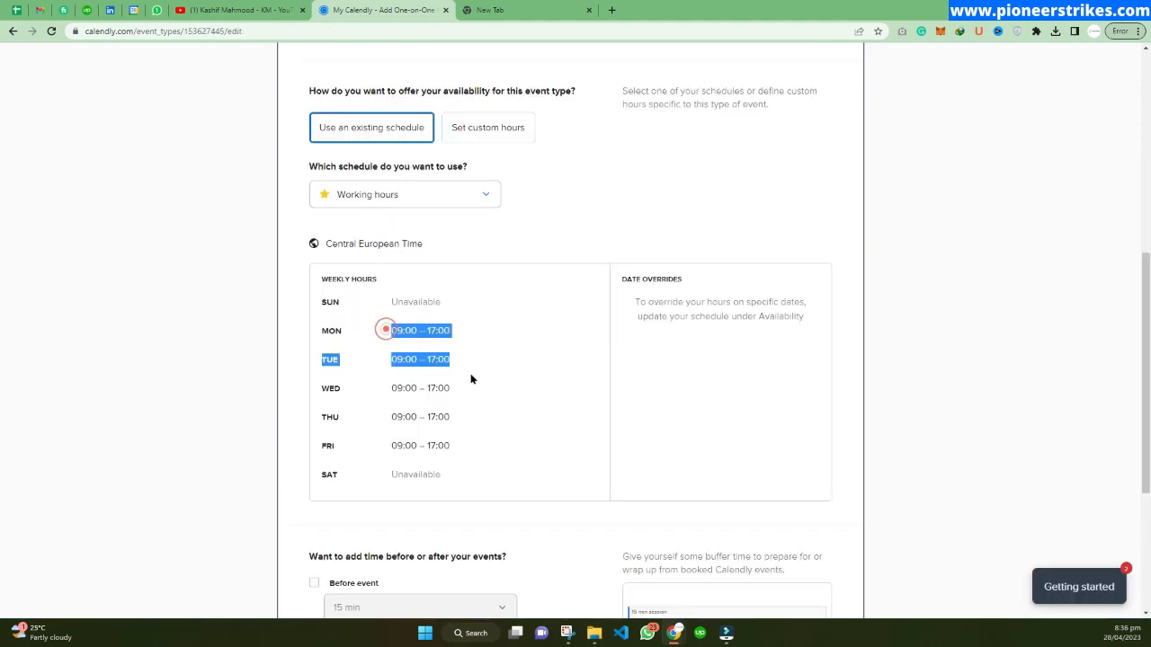
click(465, 406)
scroll(475, 324, down, 1)
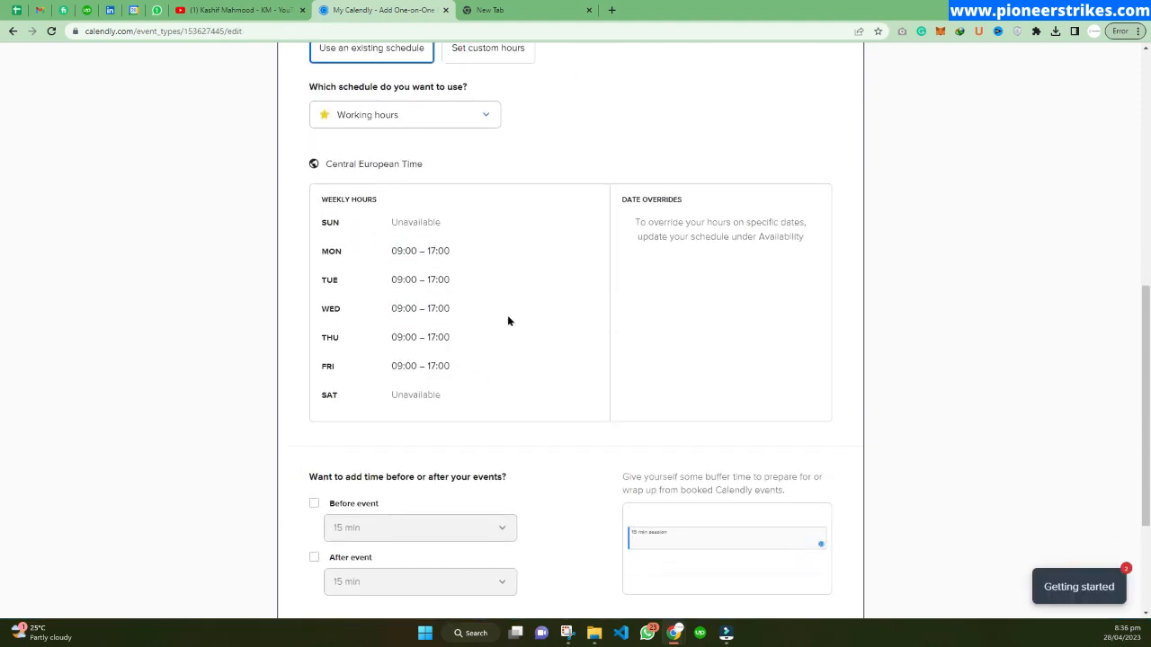
scroll(465, 358, down, 2)
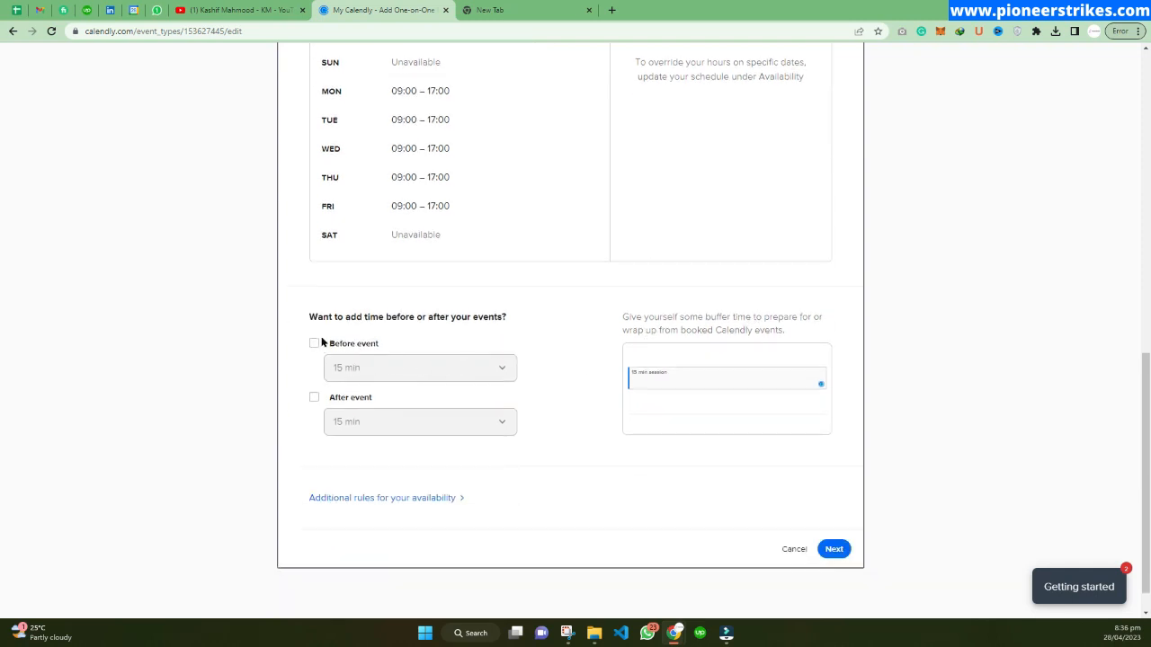
scroll(411, 298, up, 3)
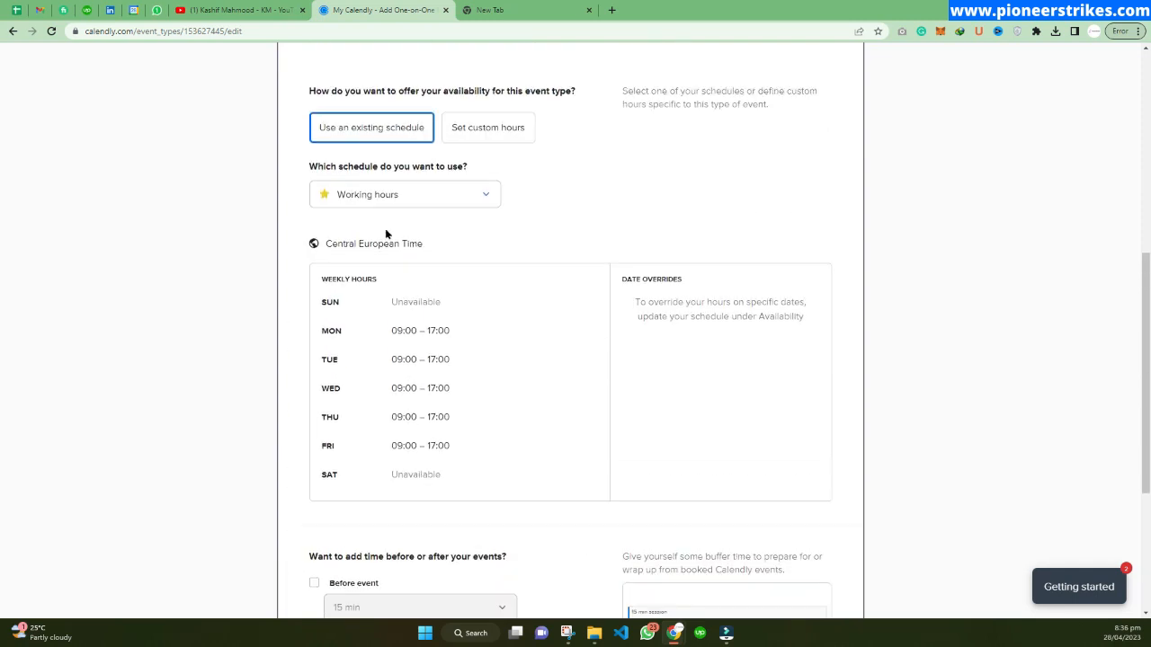
scroll(621, 244, down, 3)
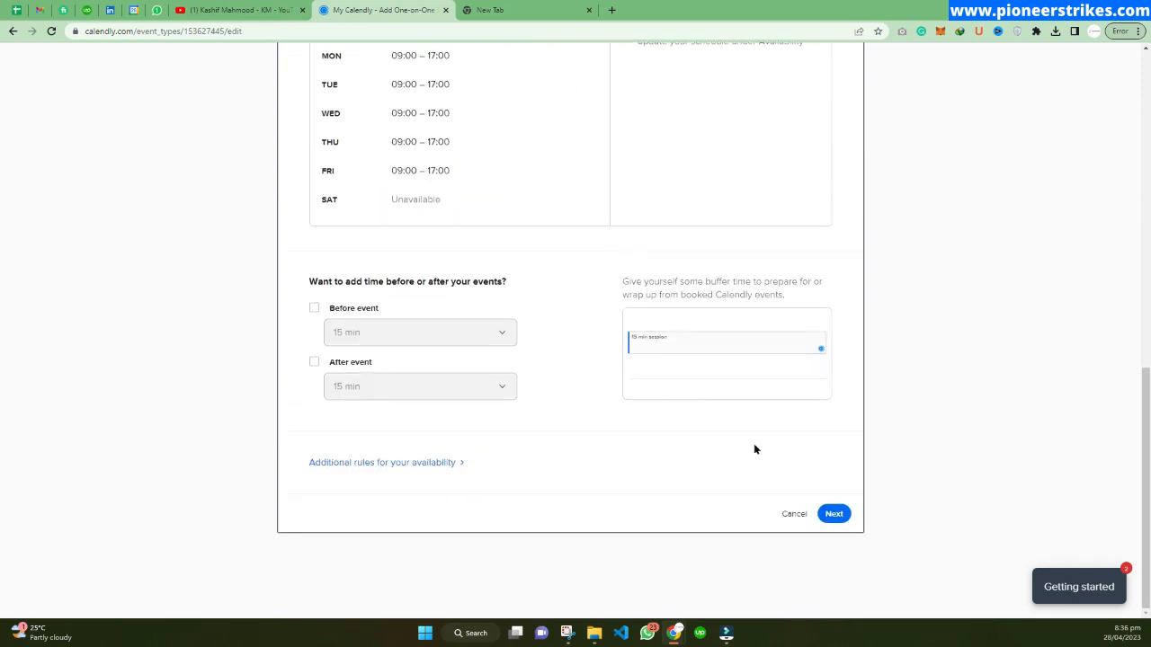
click(835, 513)
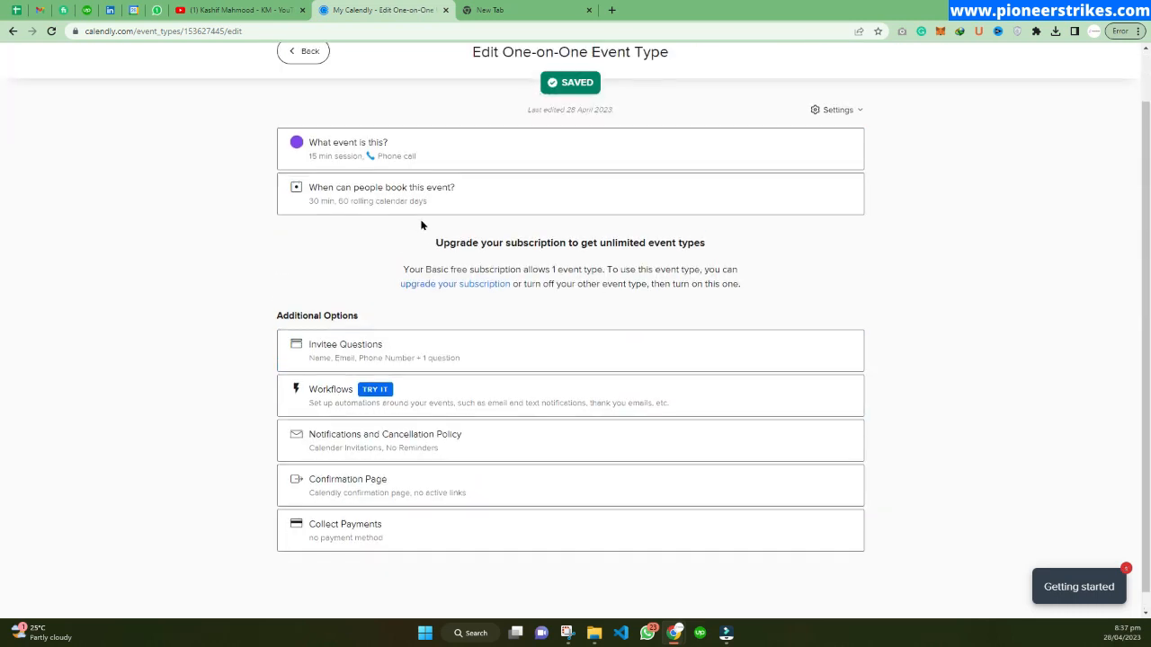
Open the Collect Payments options to examine the available payment settings.
scroll(450, 225, up, 1)
scroll(546, 241, down, 1)
scroll(392, 331, up, 1)
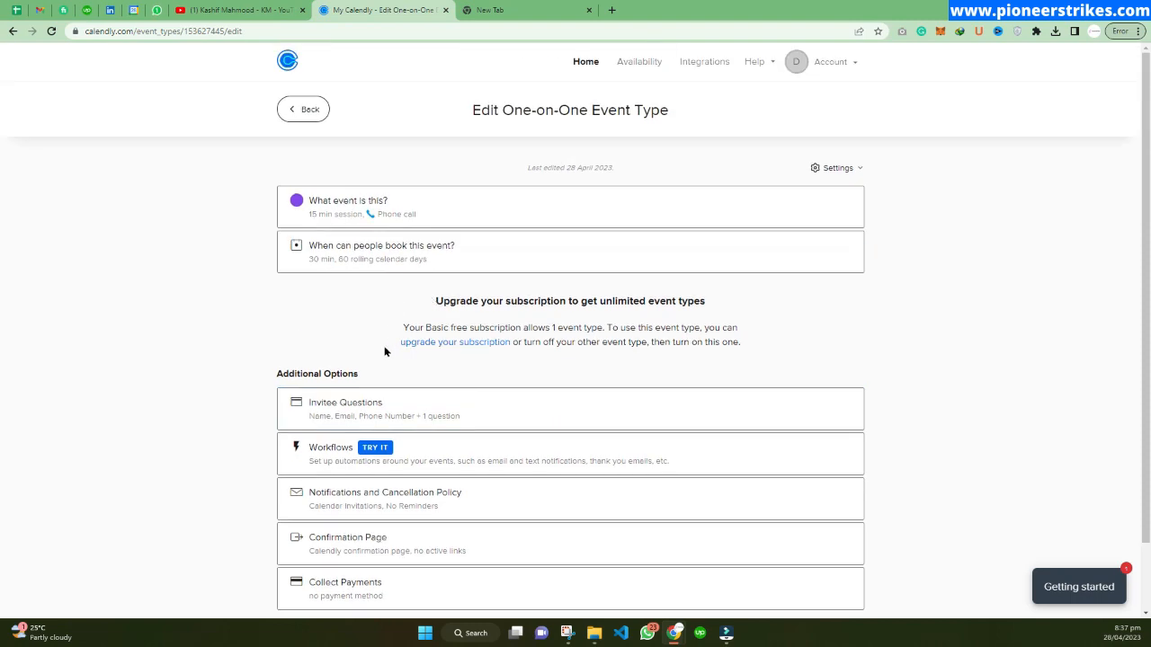
scroll(291, 356, down, 1)
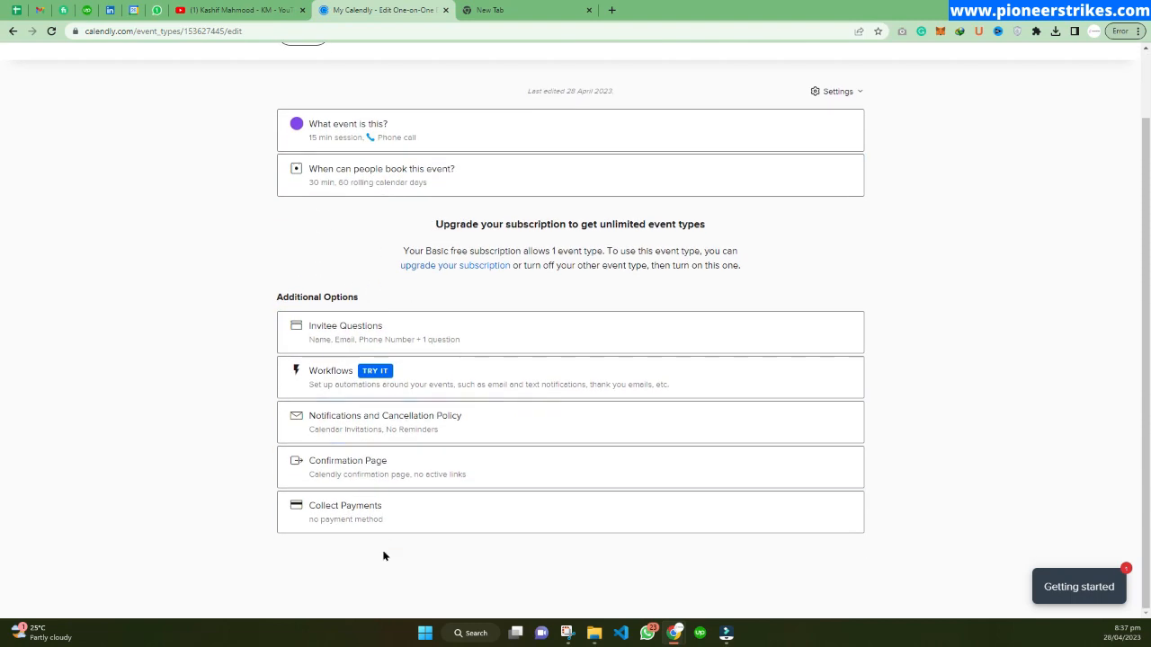
click(363, 521)
scroll(414, 405, down, 2)
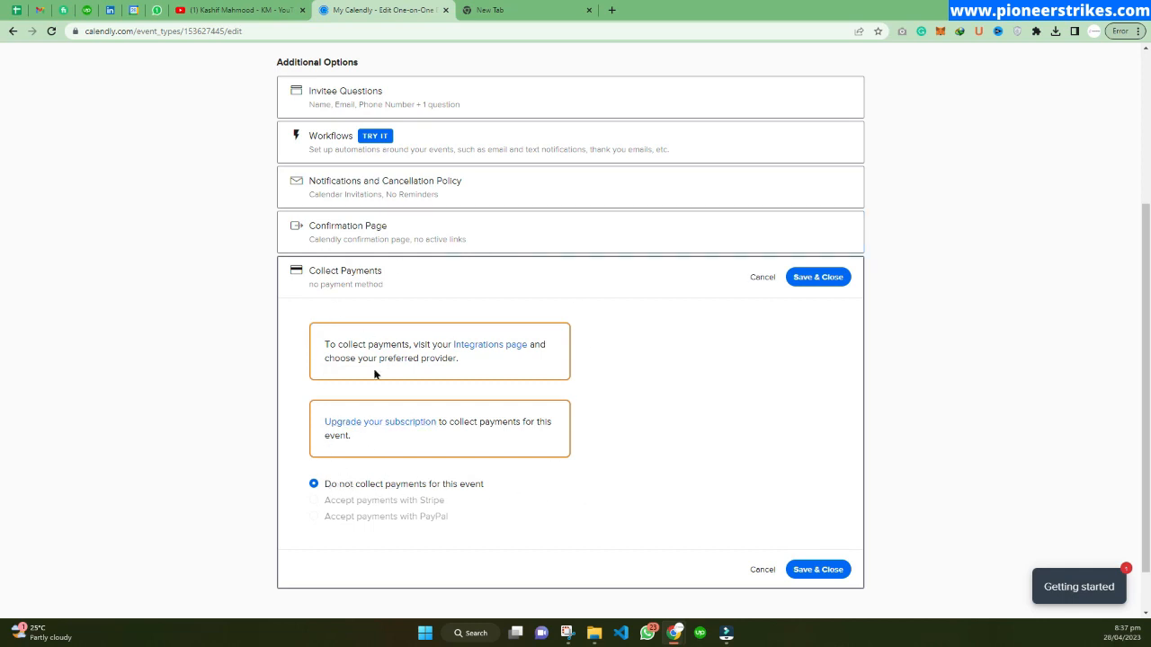
scroll(234, 351, up, 3)
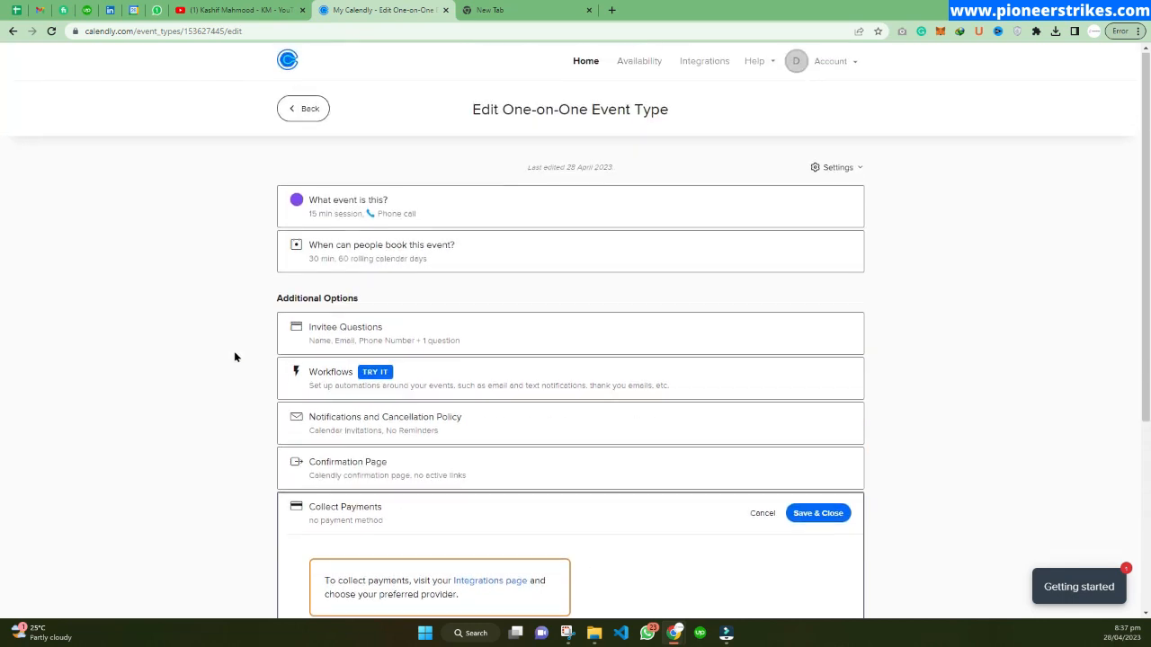
Return to the event types list and try to turn on the 15 min session event, closing the upgrade prompt.
click(300, 110)
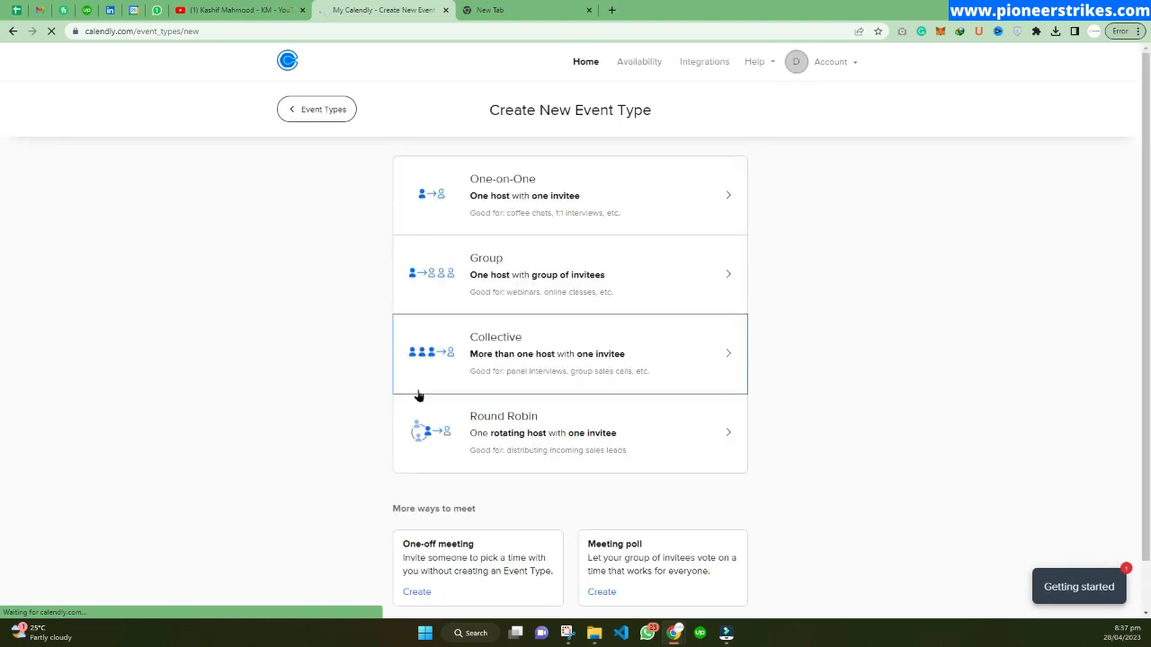
click(324, 113)
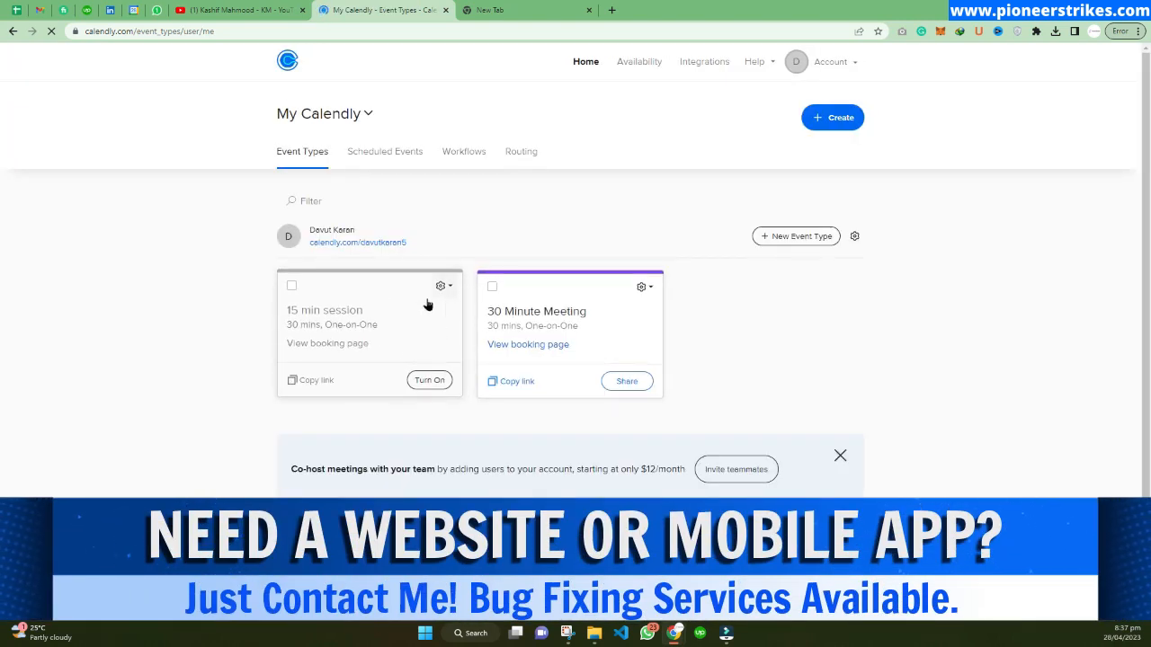
click(429, 382)
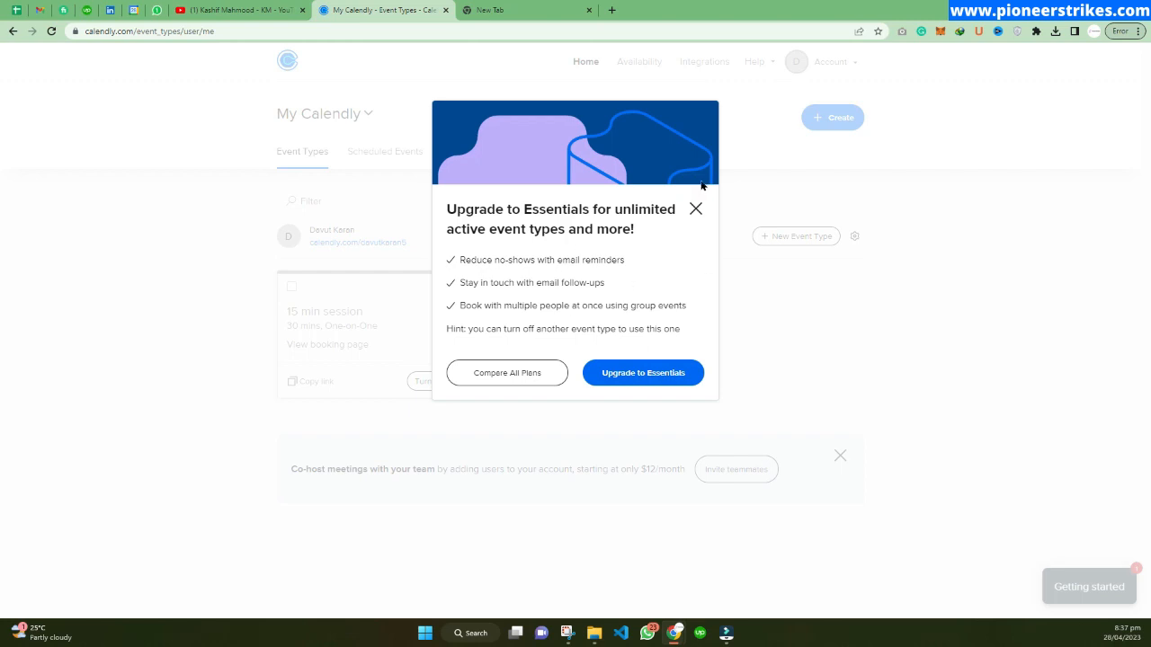
click(696, 209)
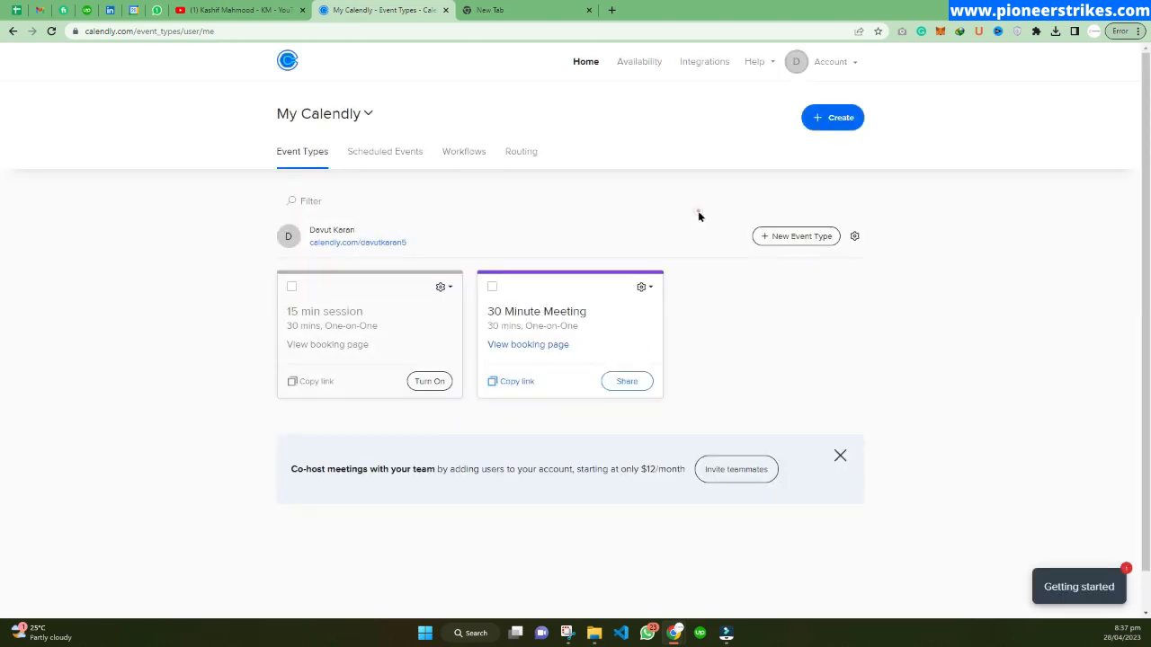
Delete the 15 min session event type.
click(443, 284)
click(431, 382)
click(623, 232)
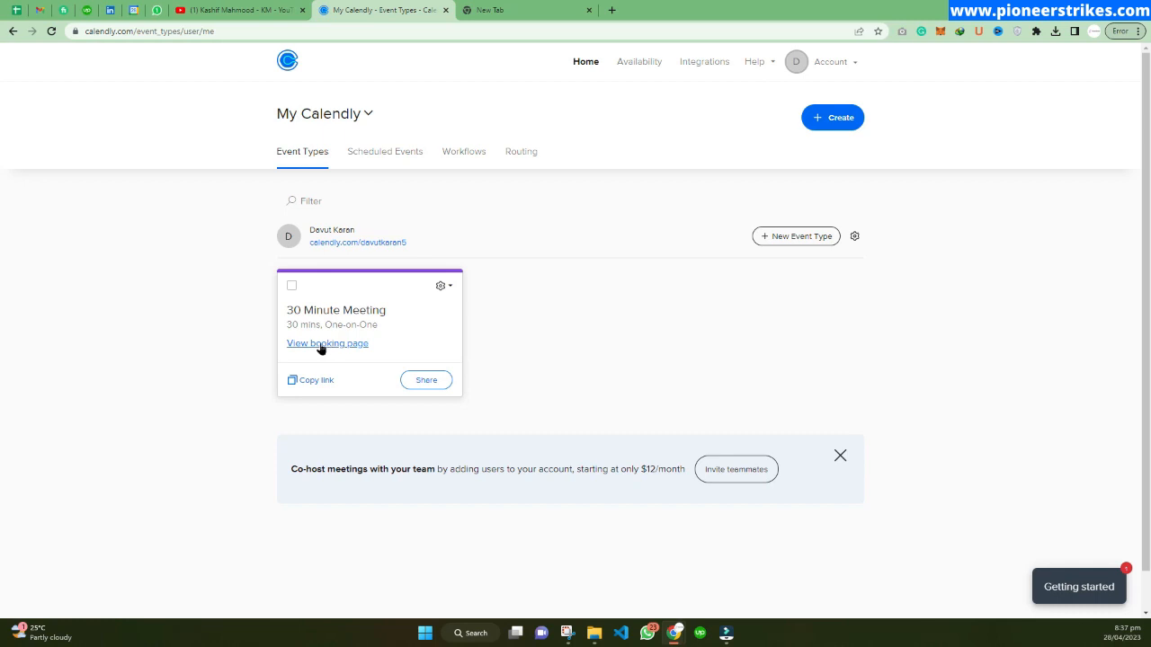
Preview the 30 Minute Meeting booking page by picking 9 May and a time slot, then close the preview.
click(324, 344)
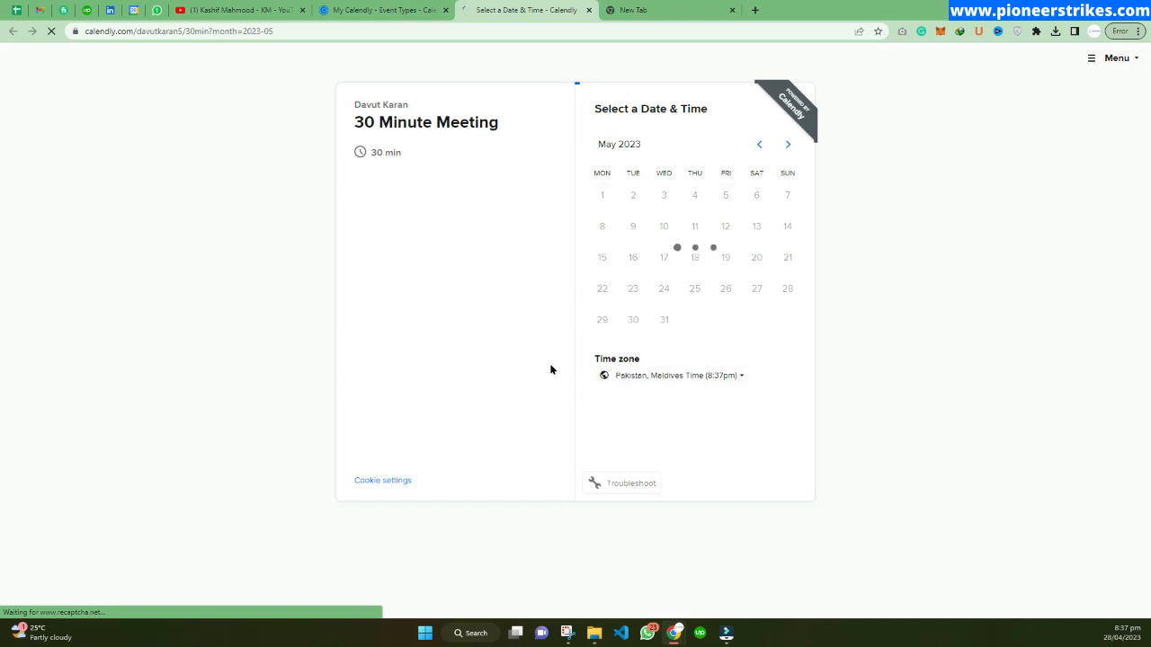
click(635, 225)
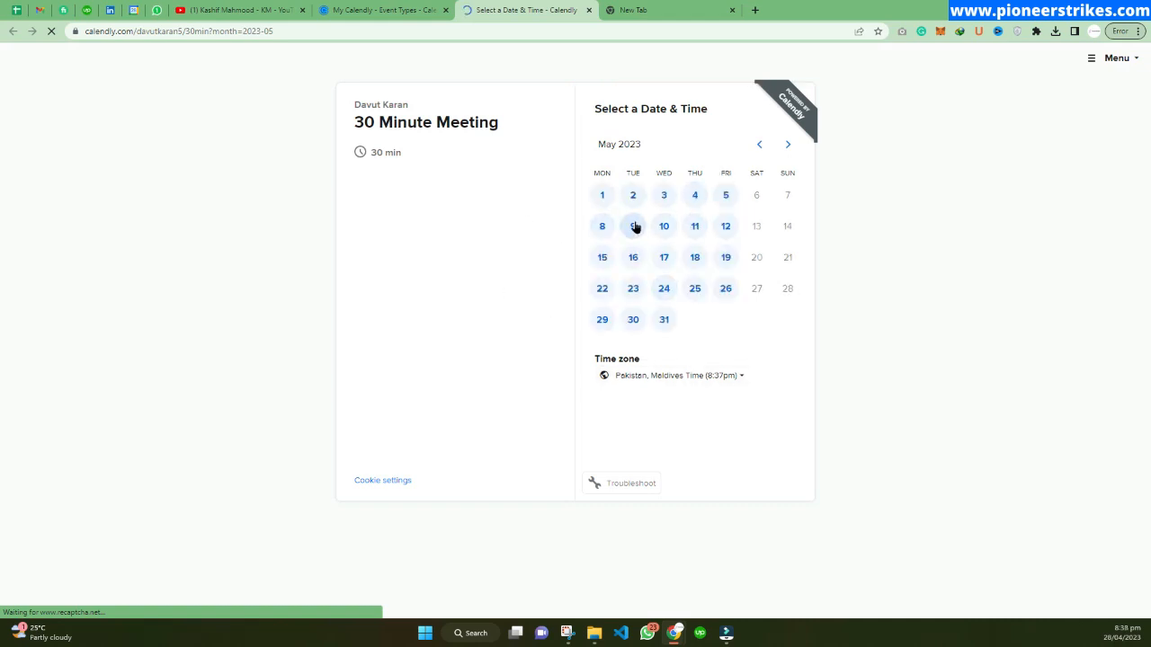
click(795, 178)
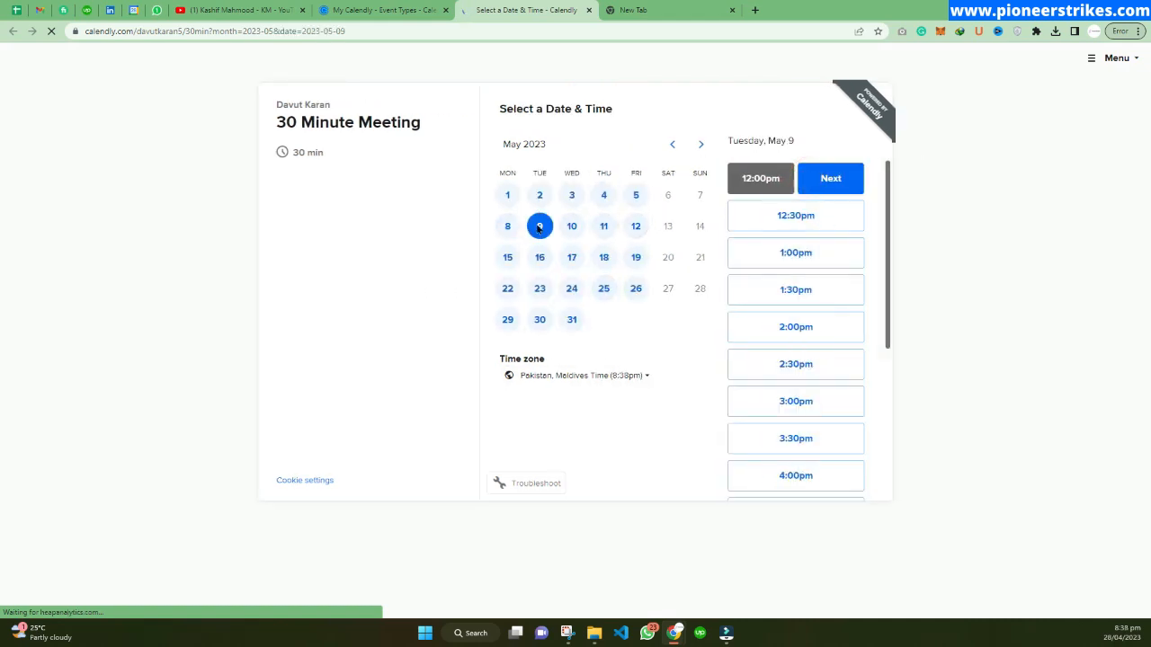
click(791, 326)
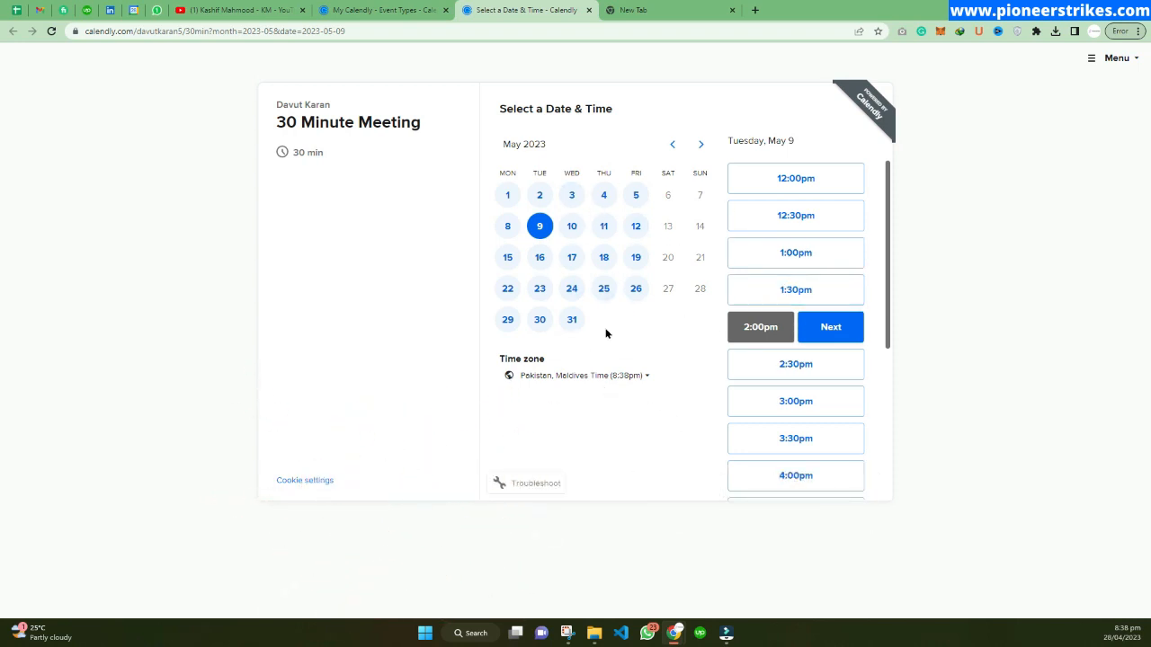
click(589, 10)
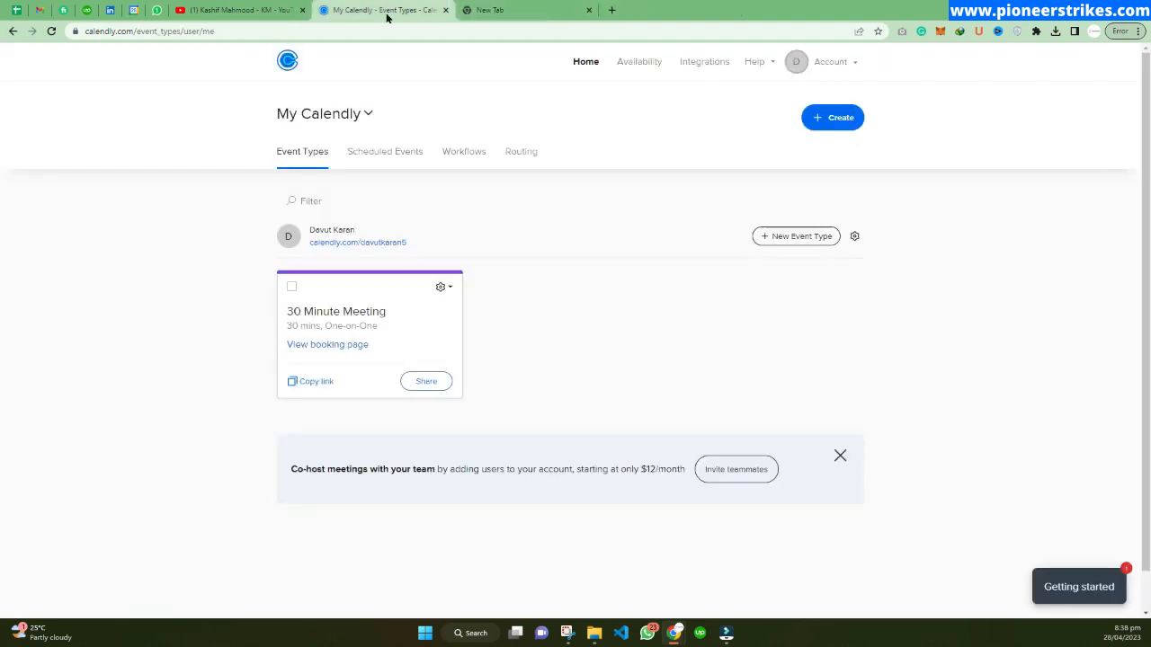
Copy the Inline Embed website code for the 30 Minute Meeting event.
click(422, 381)
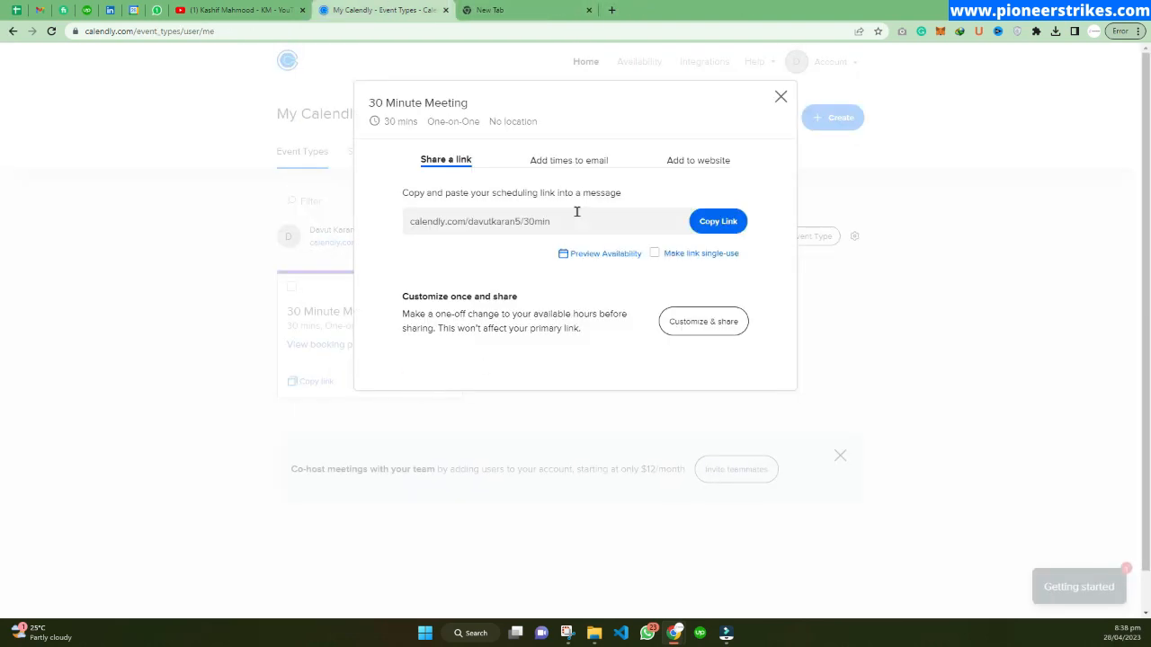
click(693, 162)
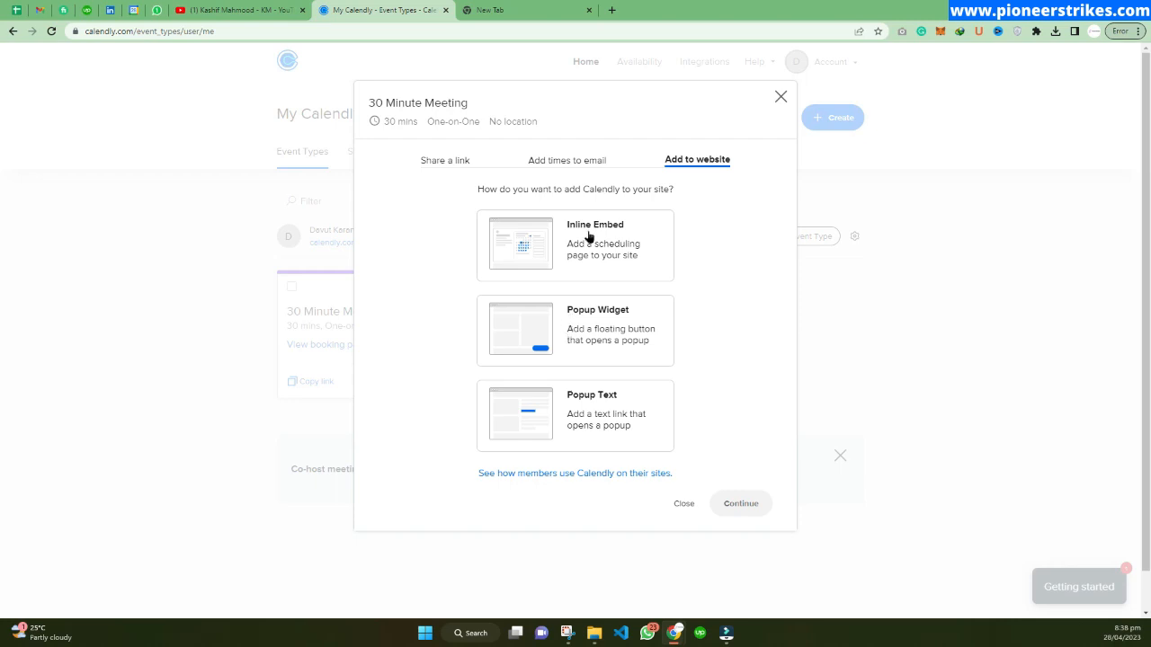
click(566, 247)
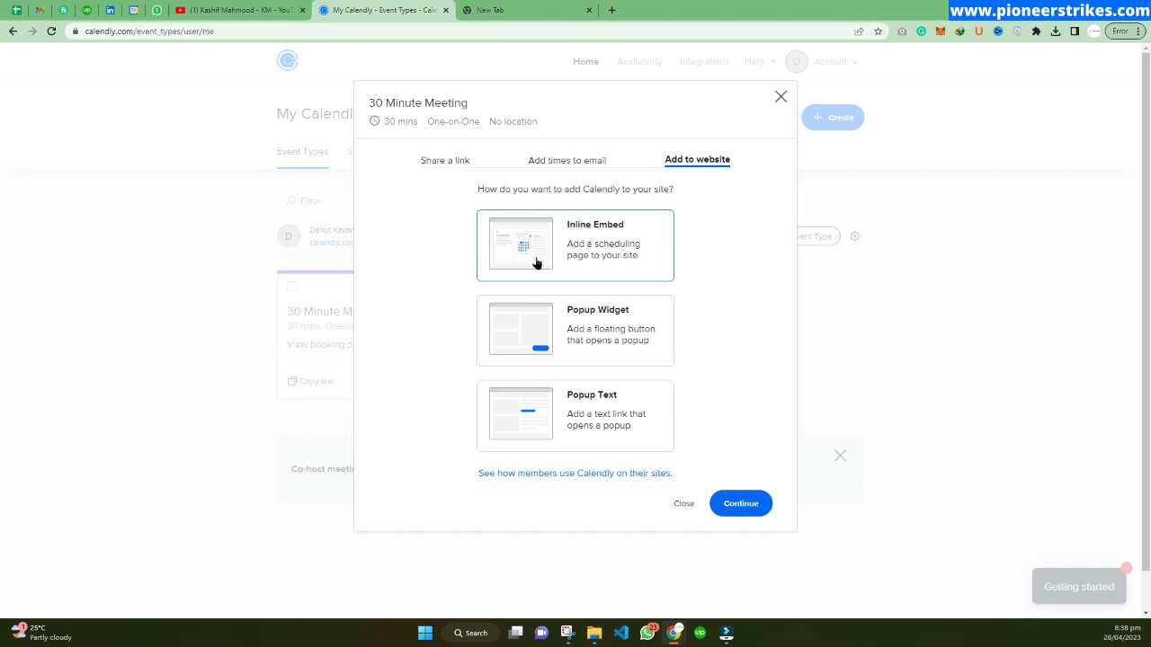
click(739, 505)
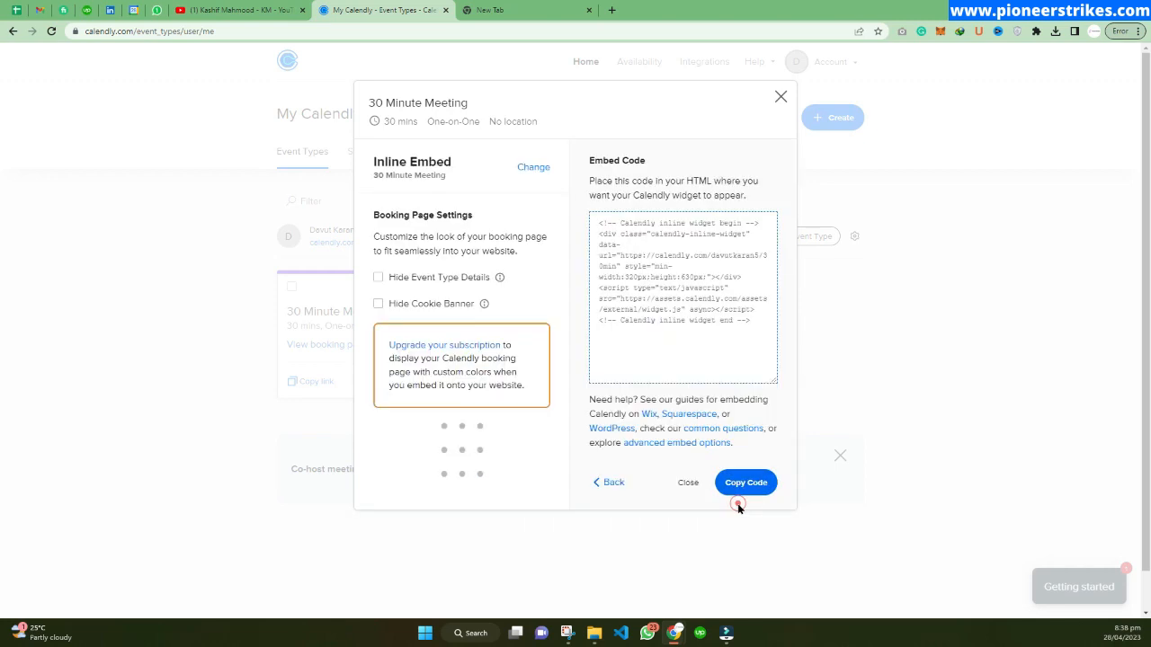
click(593, 222)
right_click(665, 284)
click(688, 297)
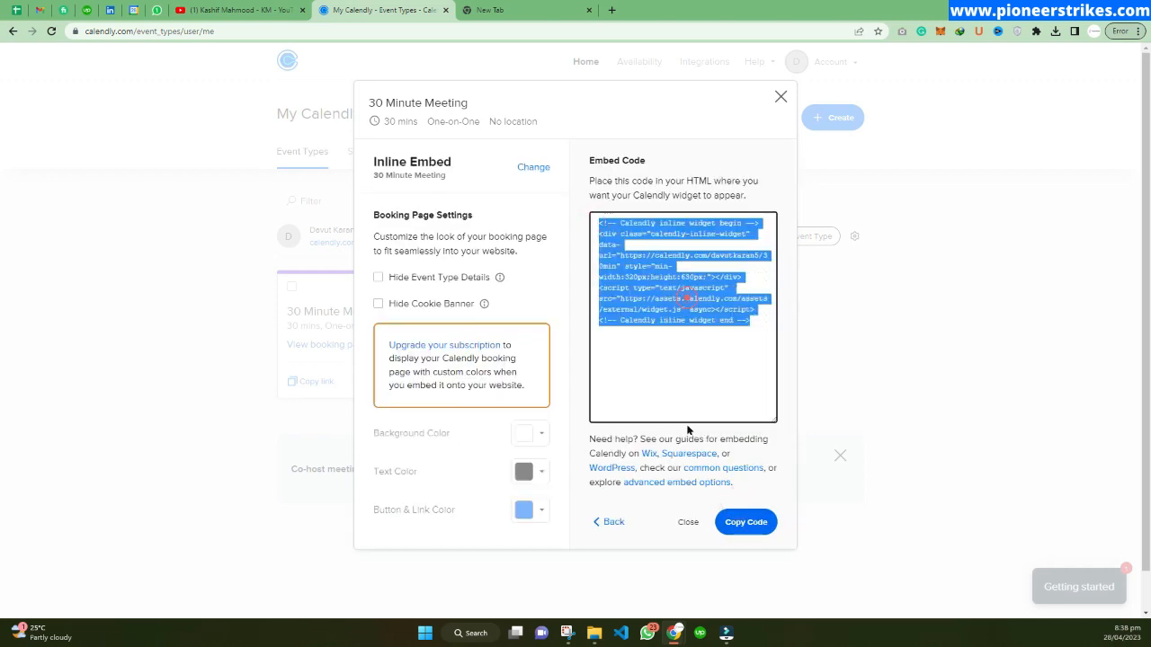
click(781, 96)
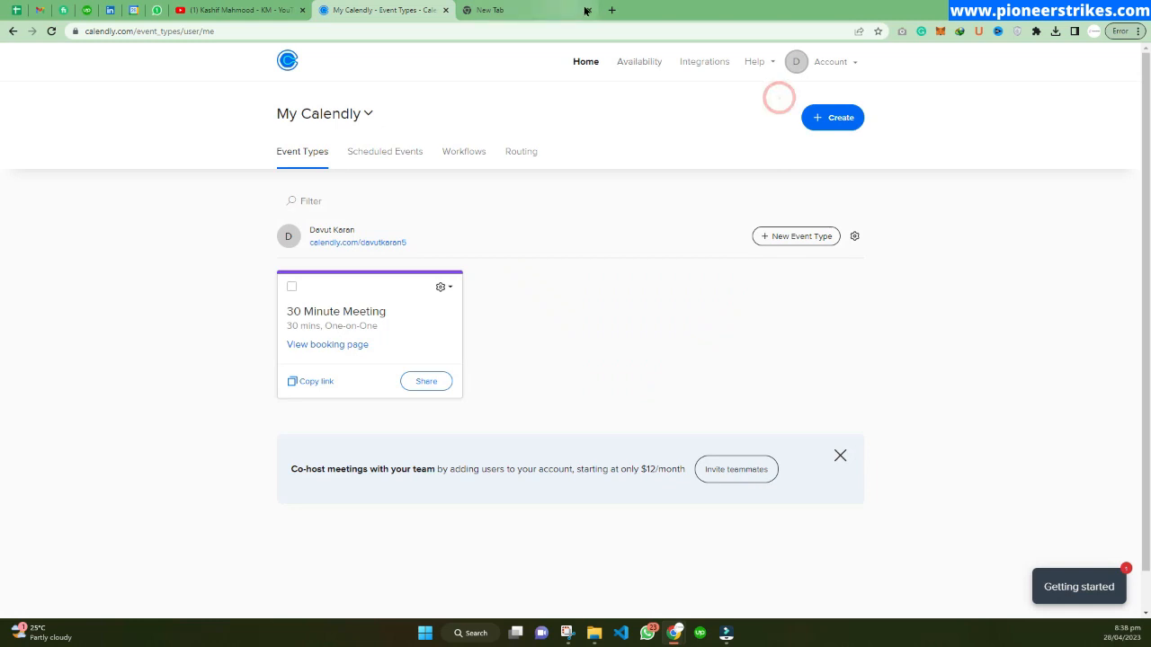
Open the house-of-beauty-space.ch website in the new tab.
click(529, 9)
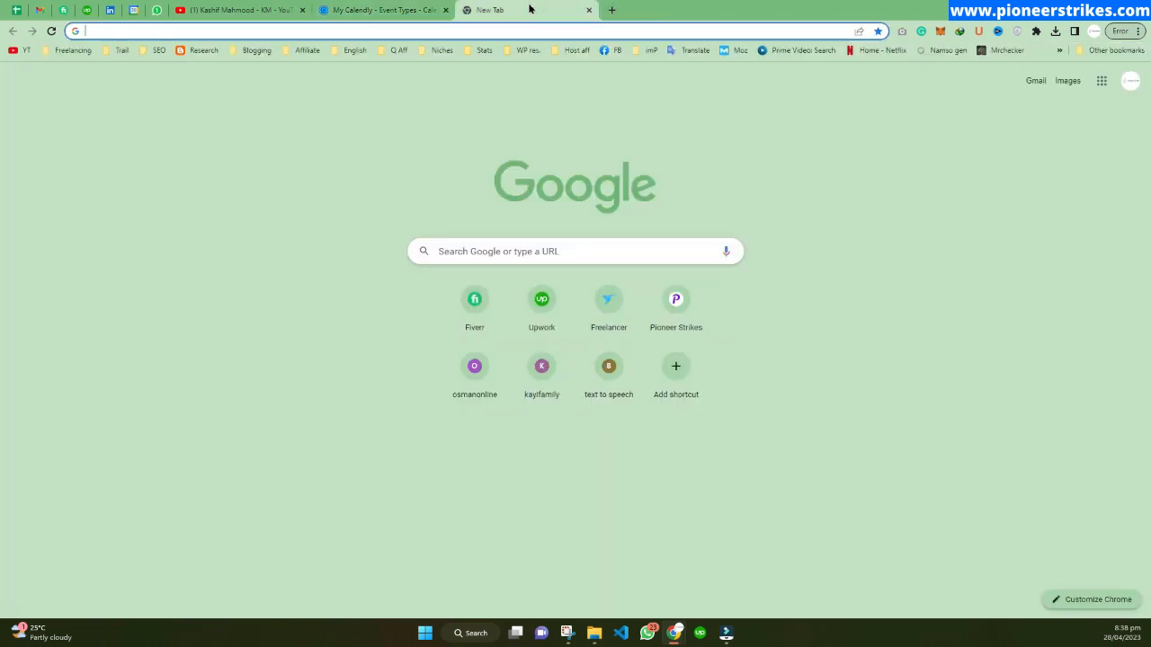
text(beau)
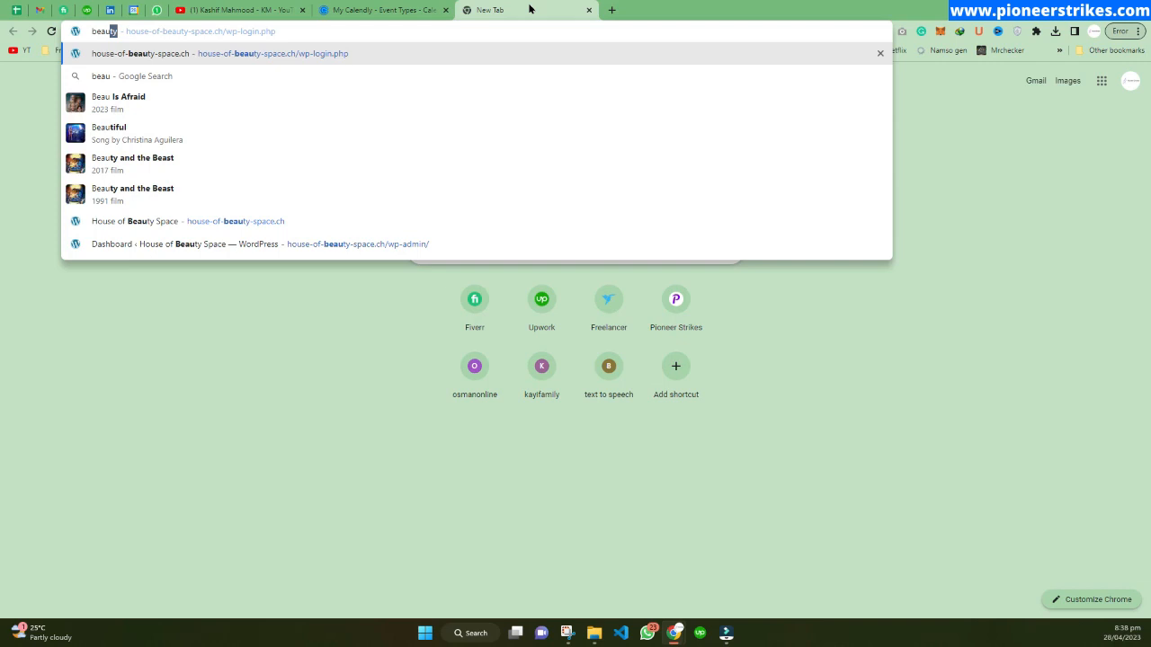
key(Up)
key(Up)
key(Up)
key(Down)
key(Return)
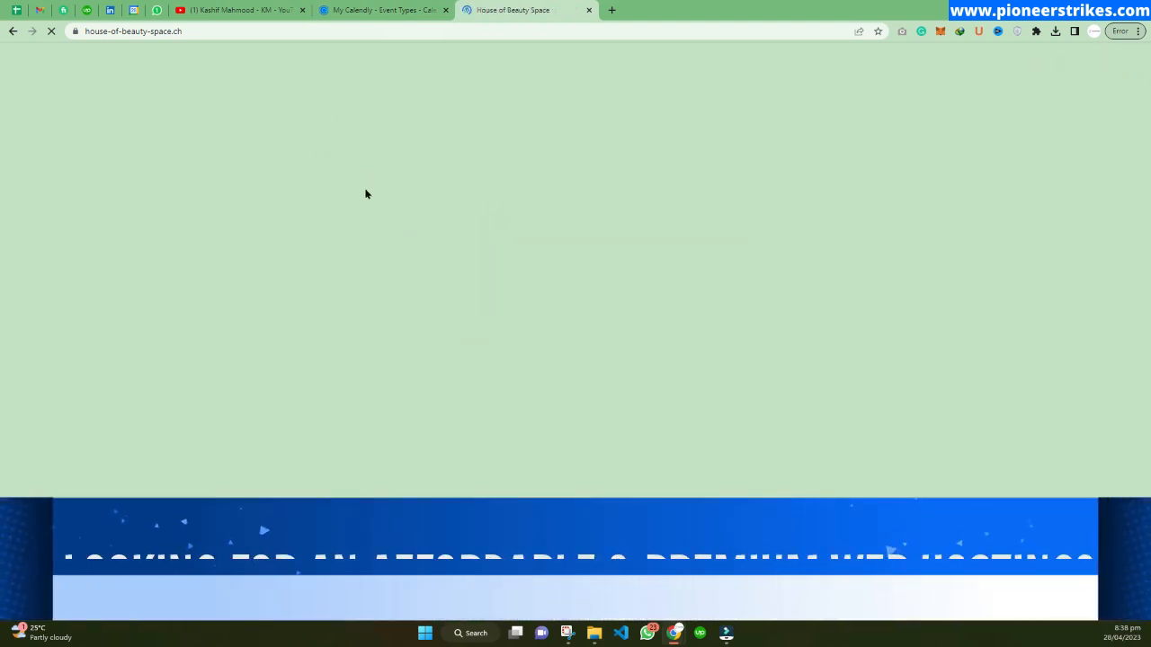
Open the Complete WordPress Website Tutorials playlist from the YouTube channel's playlists.
click(243, 10)
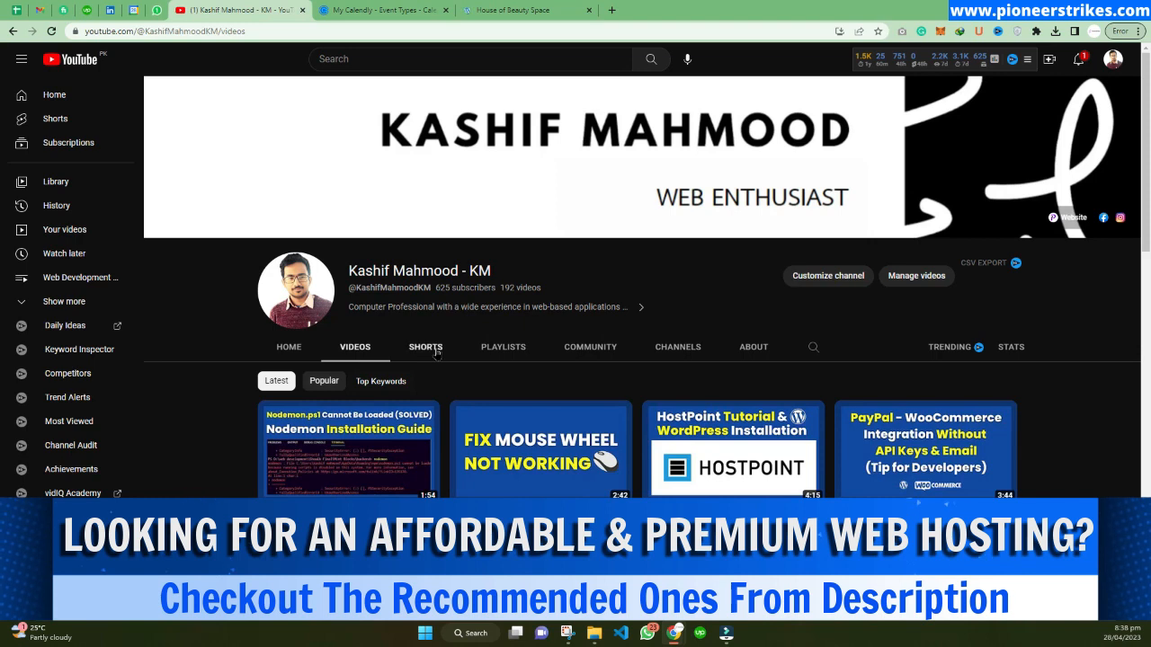
click(501, 352)
scroll(513, 324, down, 1)
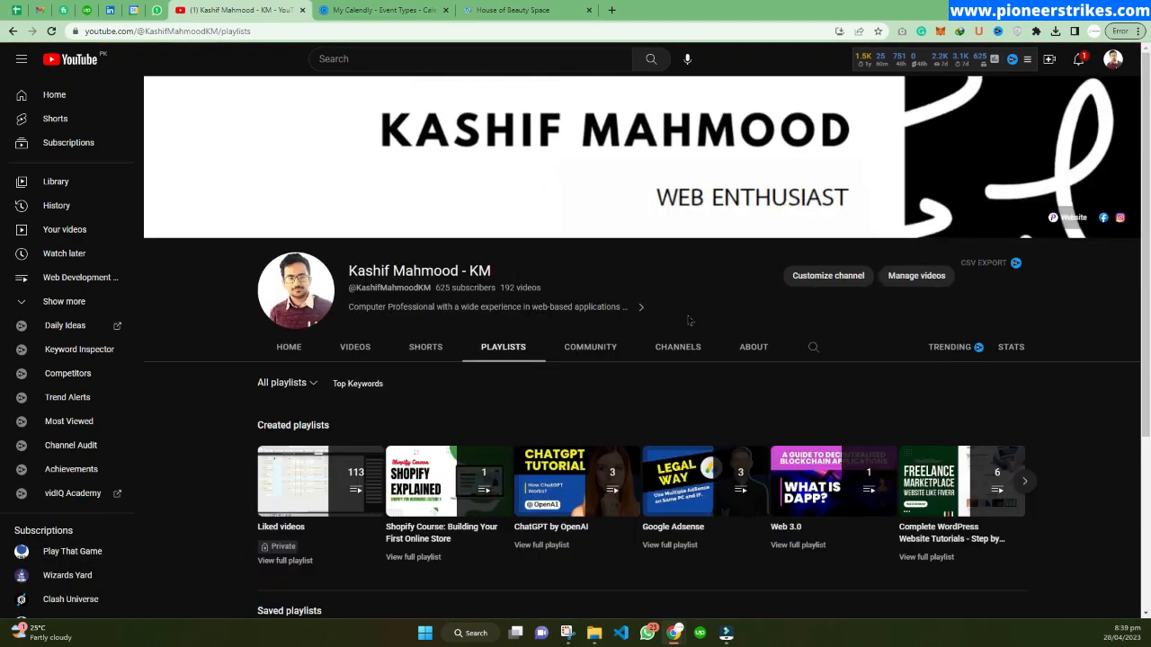
click(930, 559)
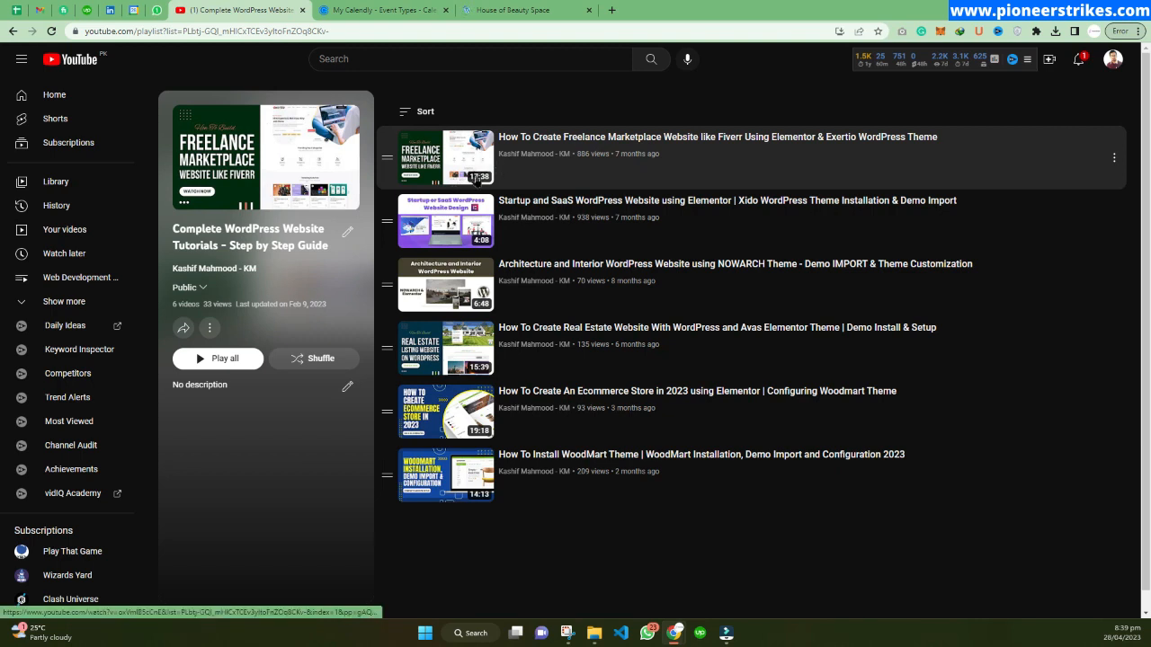
Follow the website's CALENDLY header button to check its booking link, then return to the site.
click(517, 11)
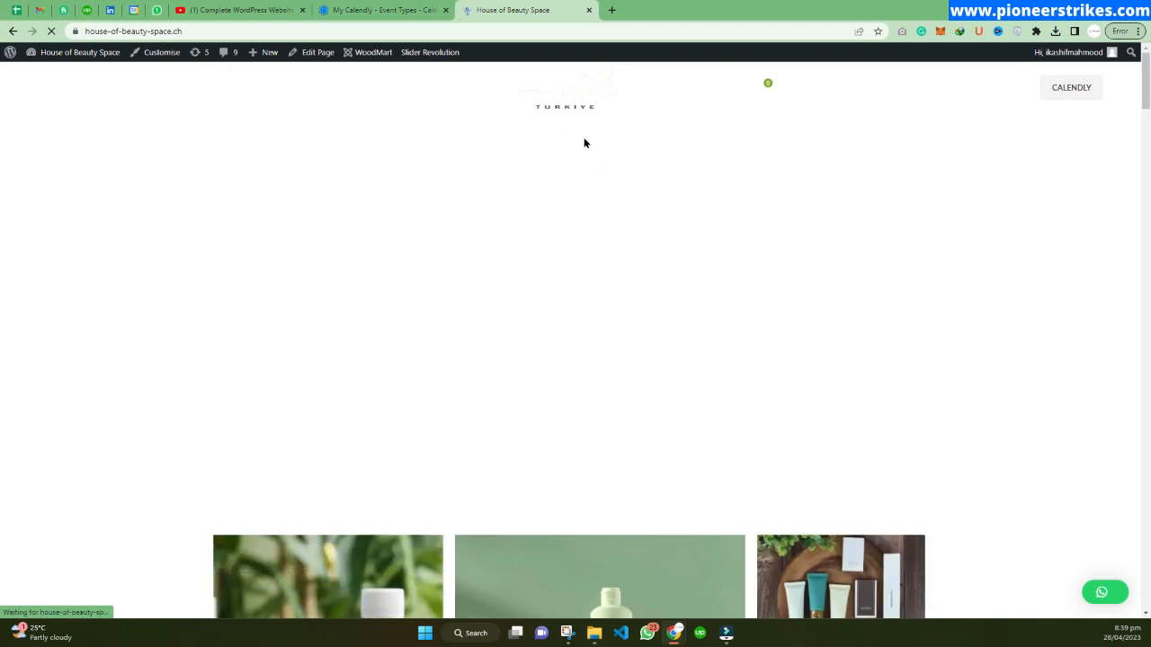
click(1065, 95)
drag(319, 34, 85, 33)
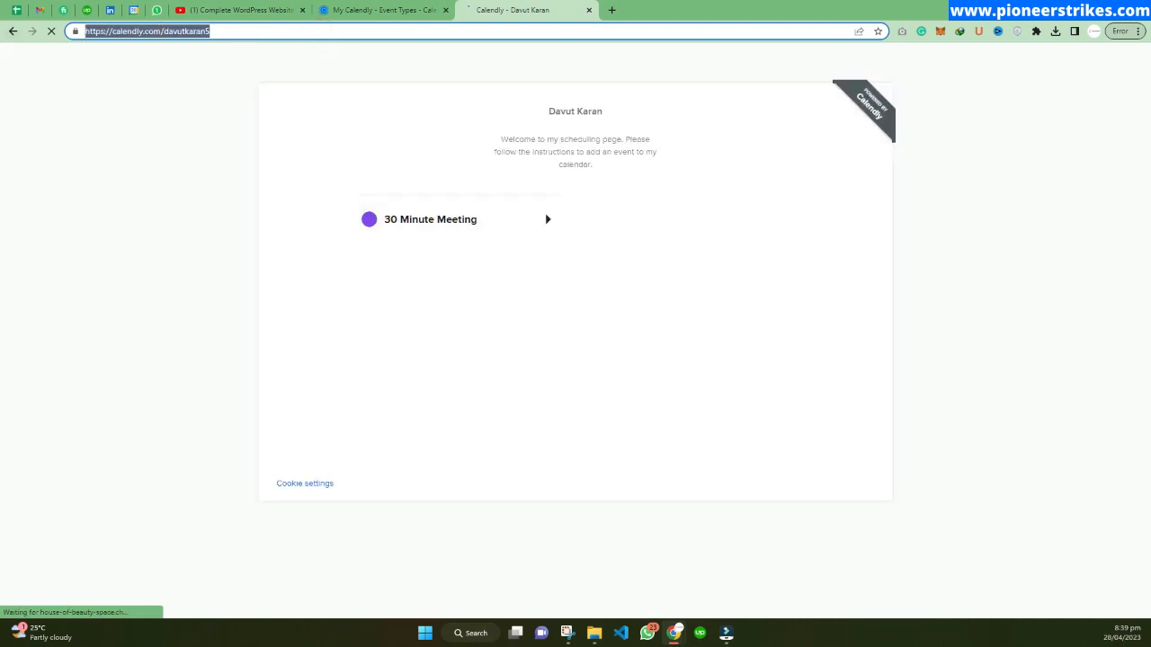
click(9, 31)
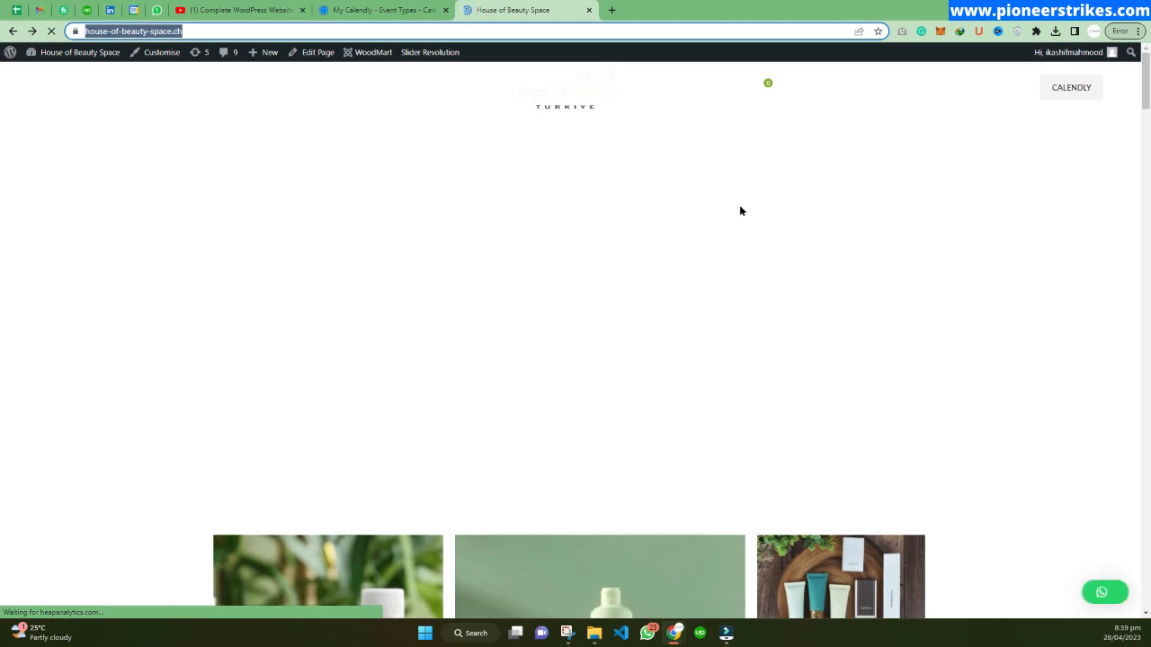
Open the site's Contact Us page and scroll through its sections.
click(216, 88)
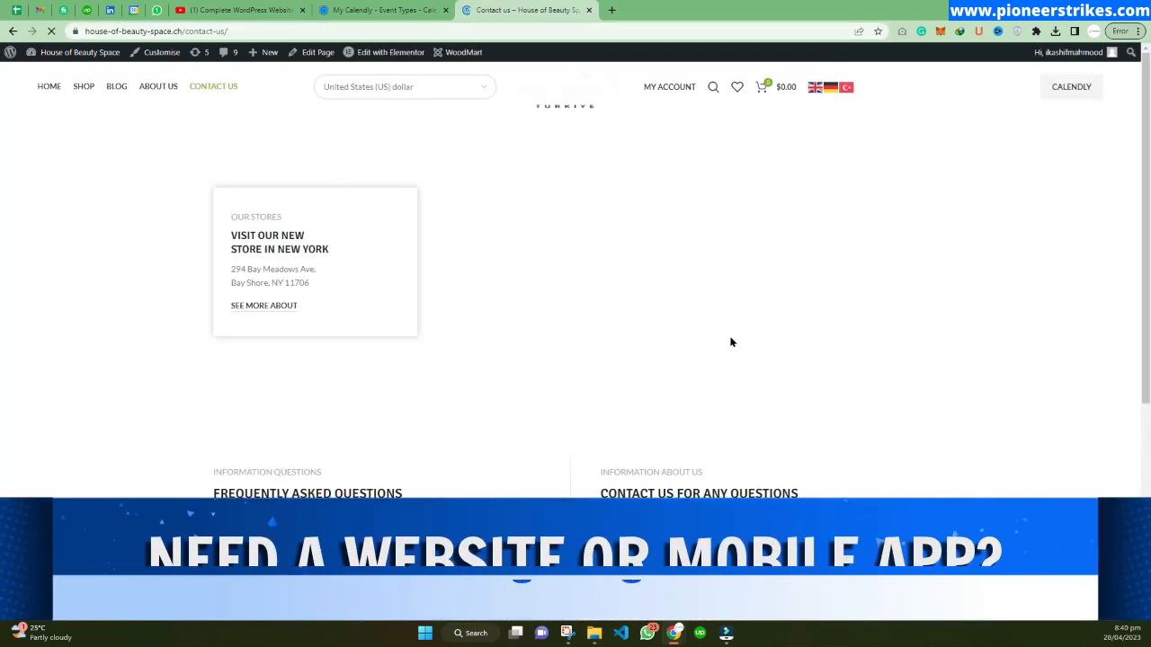
scroll(662, 319, down, 2)
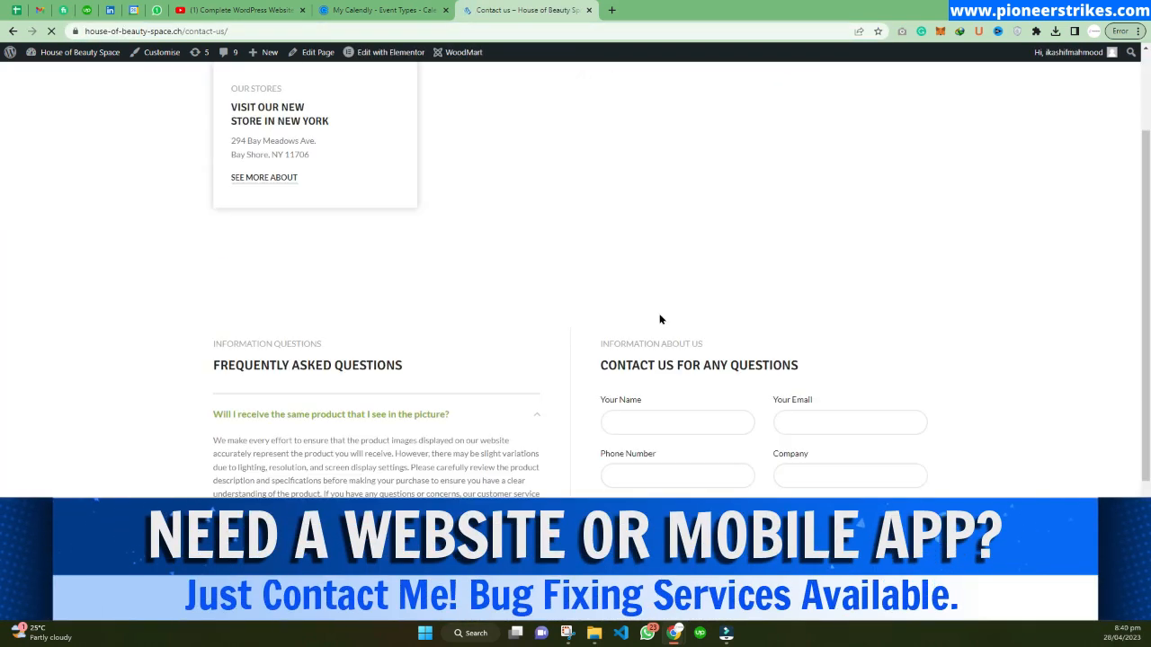
scroll(660, 319, down, 2)
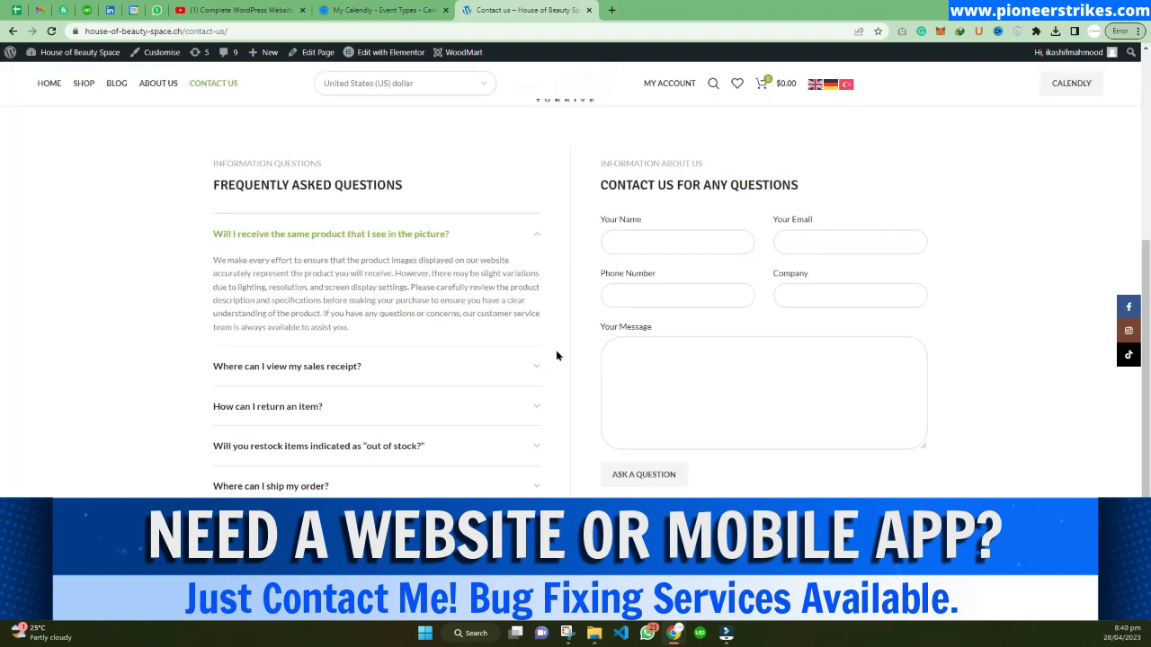
scroll(525, 386, down, 1)
scroll(576, 404, up, 4)
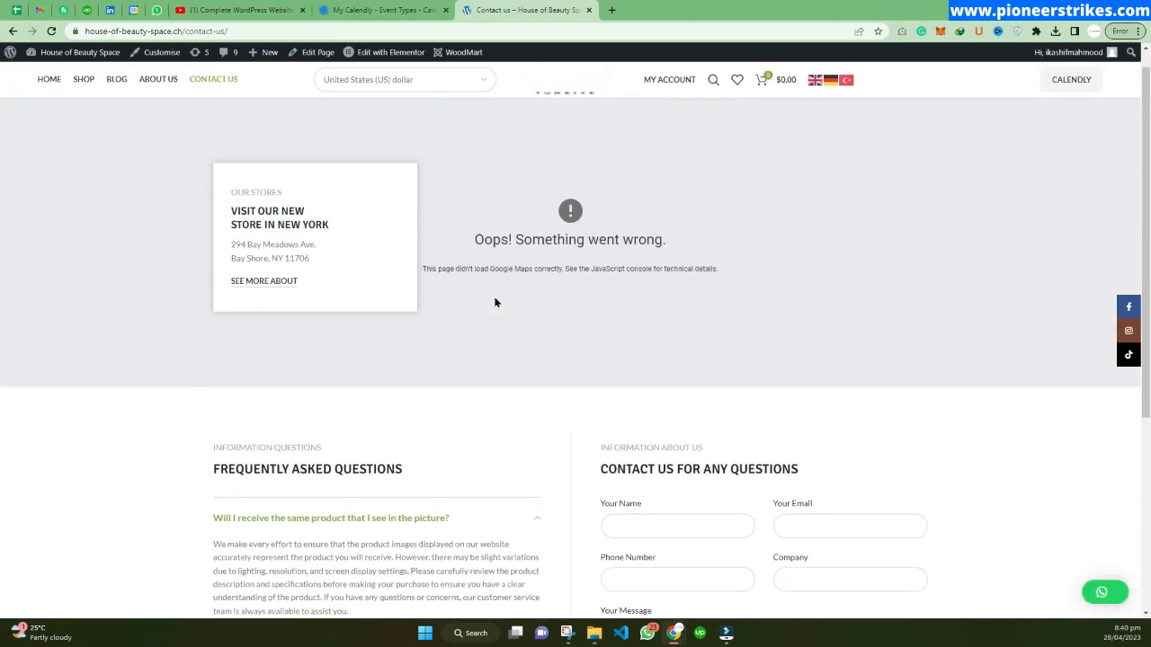
scroll(494, 303, up, 1)
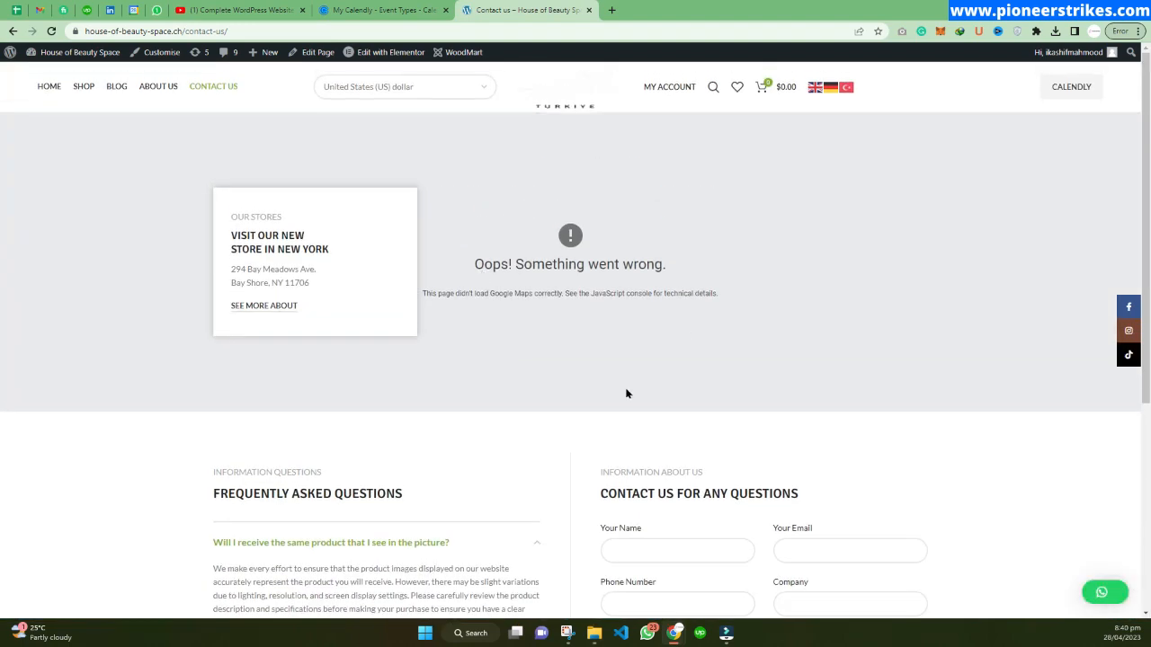
Open the Contact us page in the Elementor editor in a new tab.
right_click(393, 52)
click(434, 59)
click(635, 9)
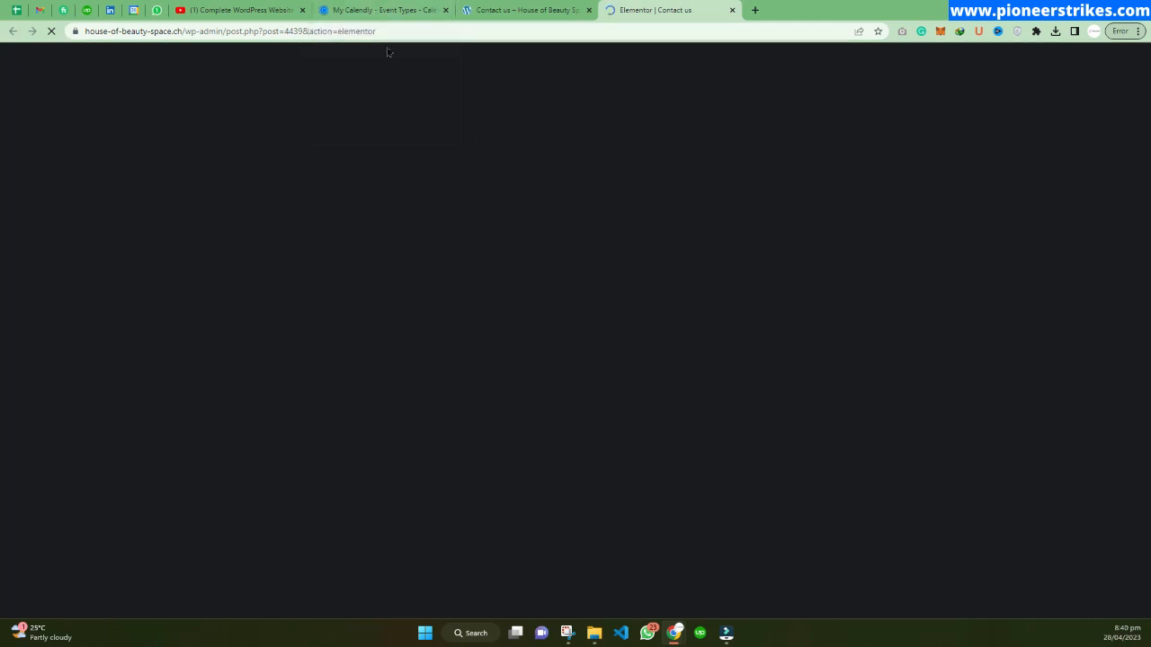
click(372, 7)
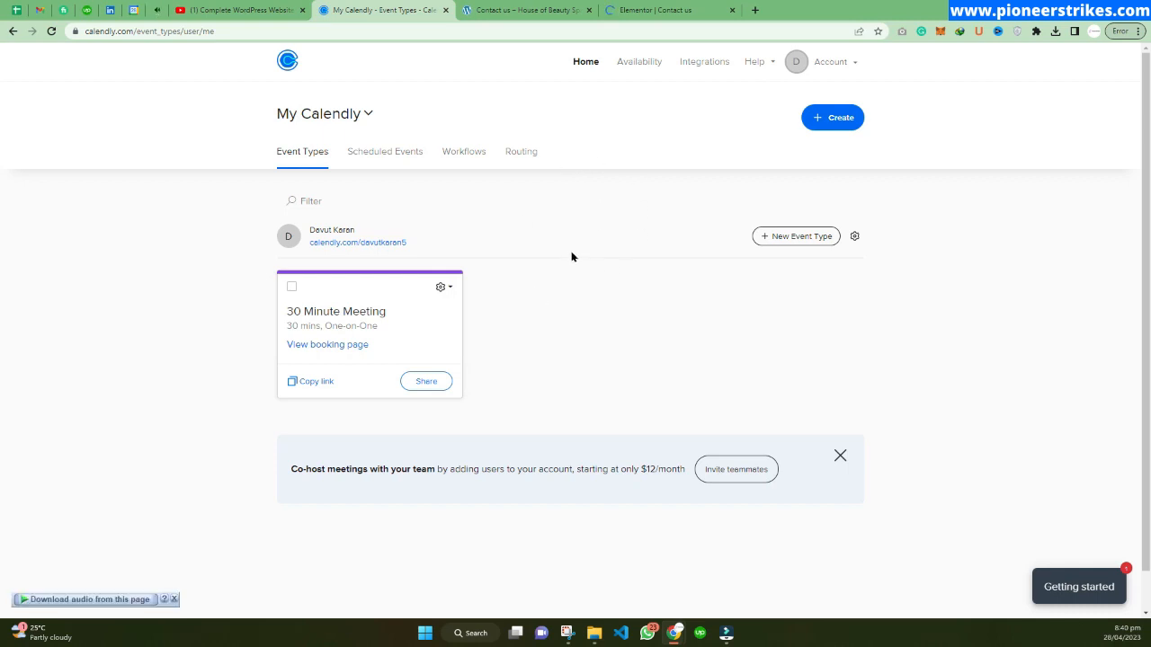
click(679, 9)
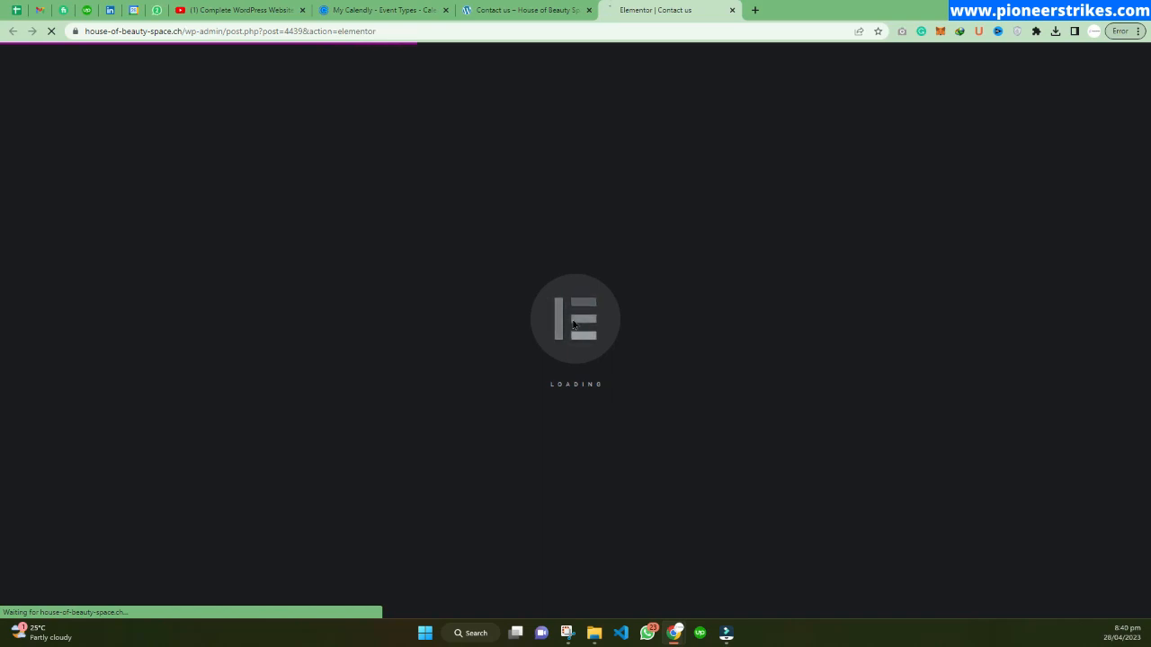
Add a new single-column section above the FAQ and contact form section.
scroll(629, 311, down, 1)
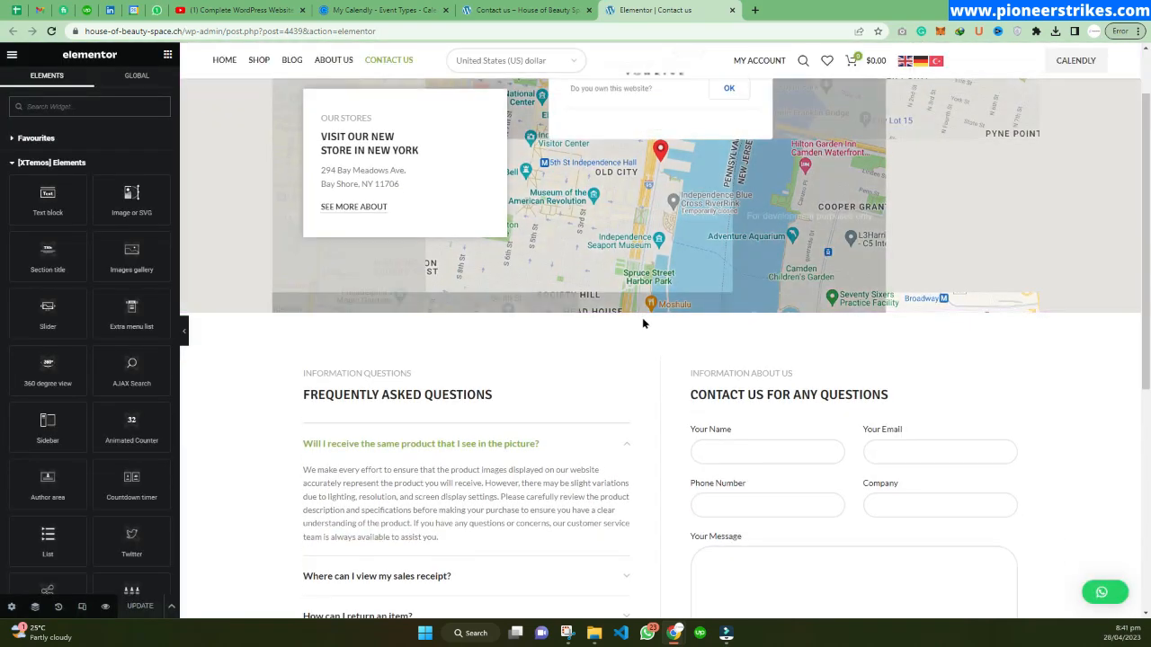
scroll(642, 321, down, 1)
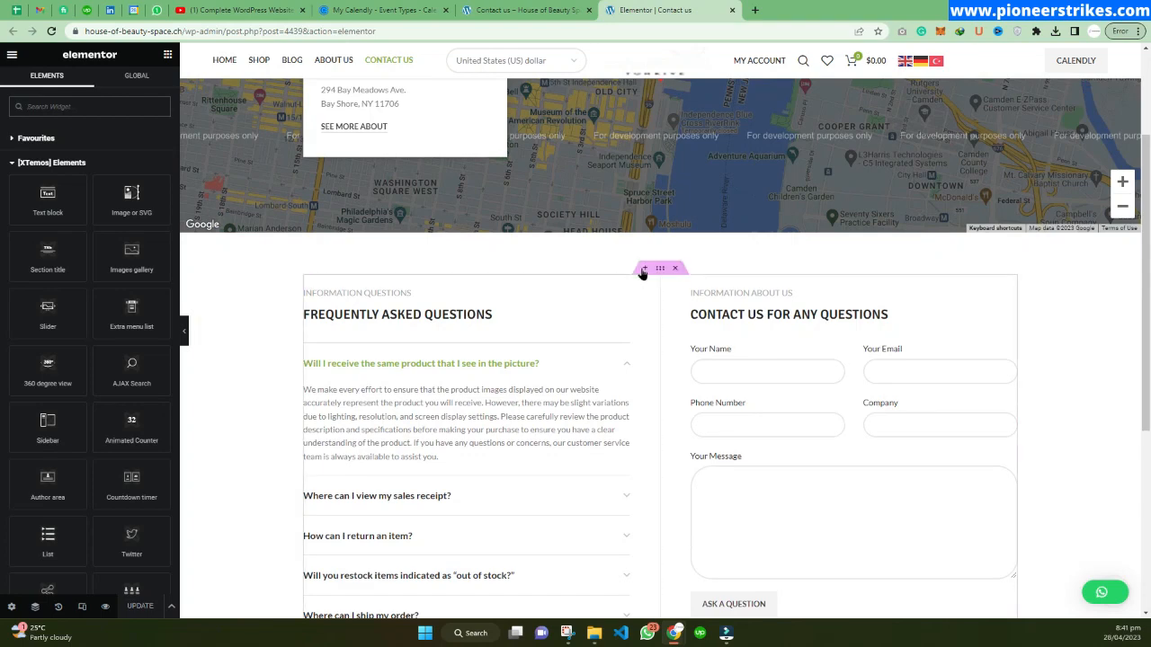
click(642, 268)
click(631, 324)
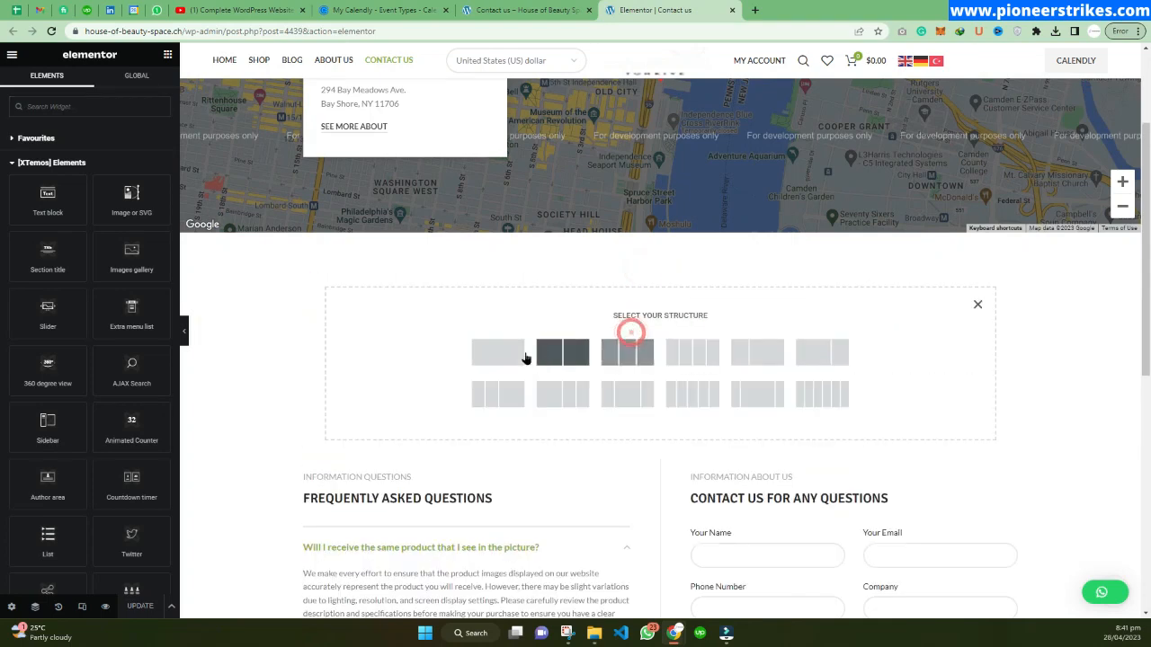
click(498, 353)
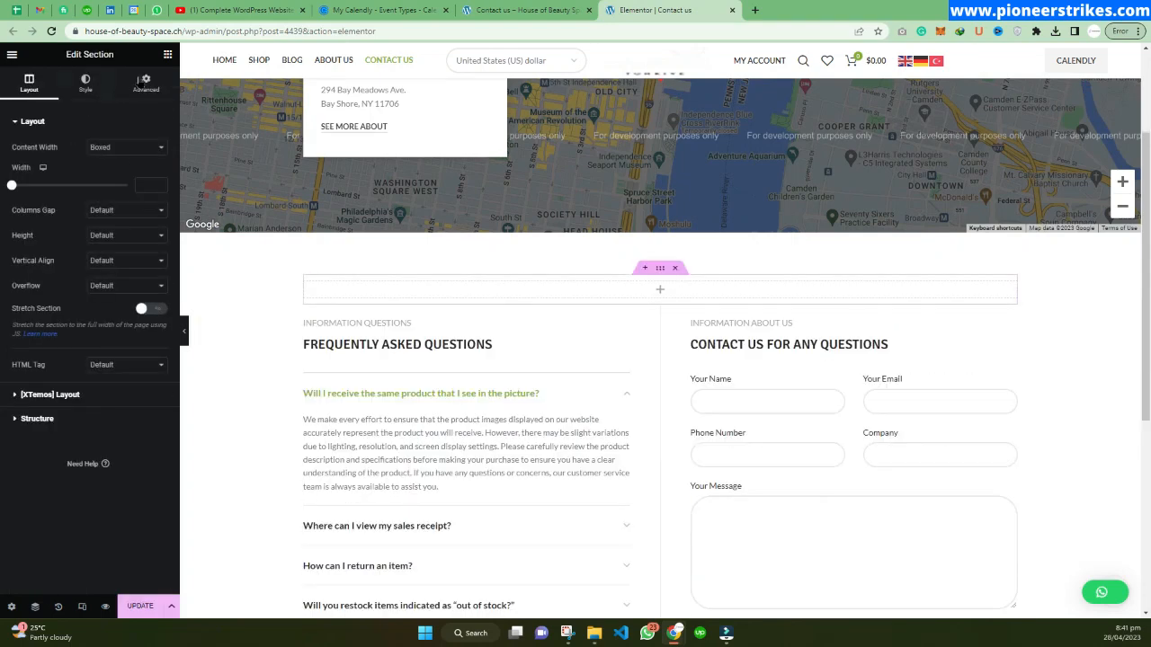
Search the Elementor widgets for HTML, place an HTML widget in the new section, and paste the Calendly inline embed code.
click(167, 54)
click(55, 105)
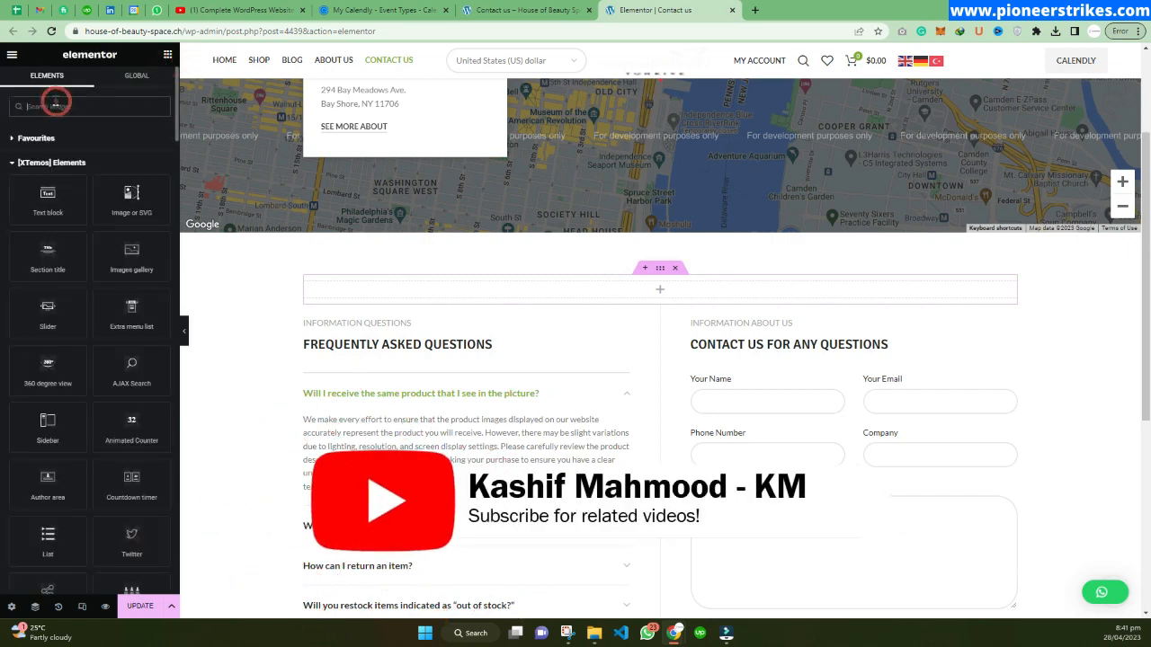
text(html)
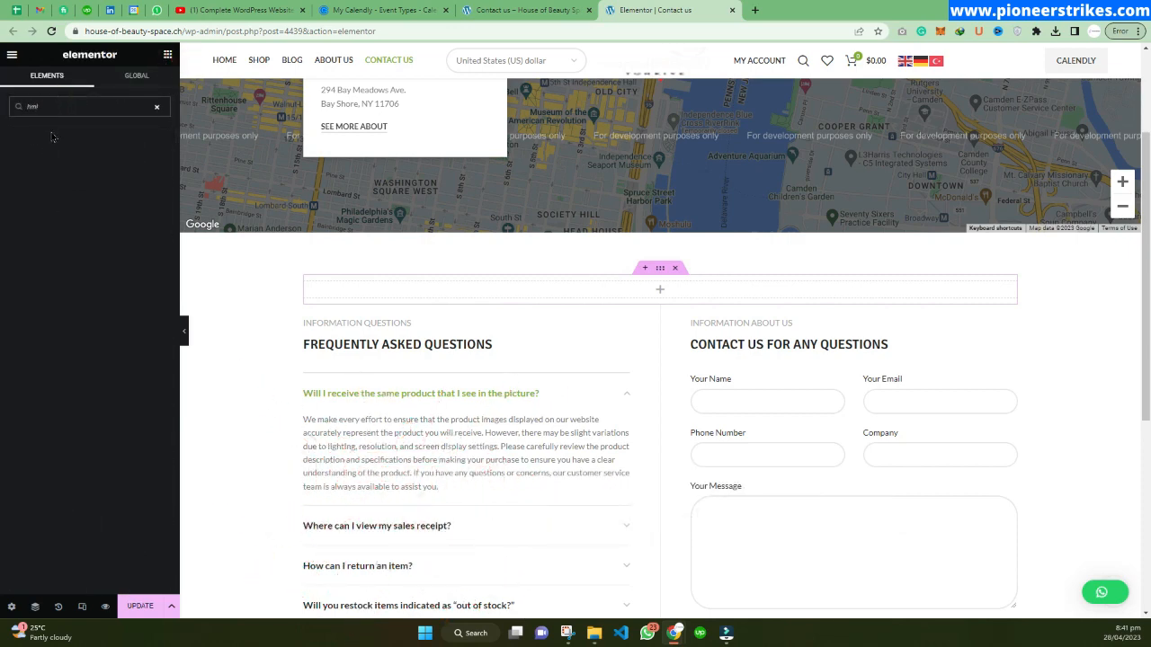
key(BackSpace)
key(BackSpace)
key(BackSpace)
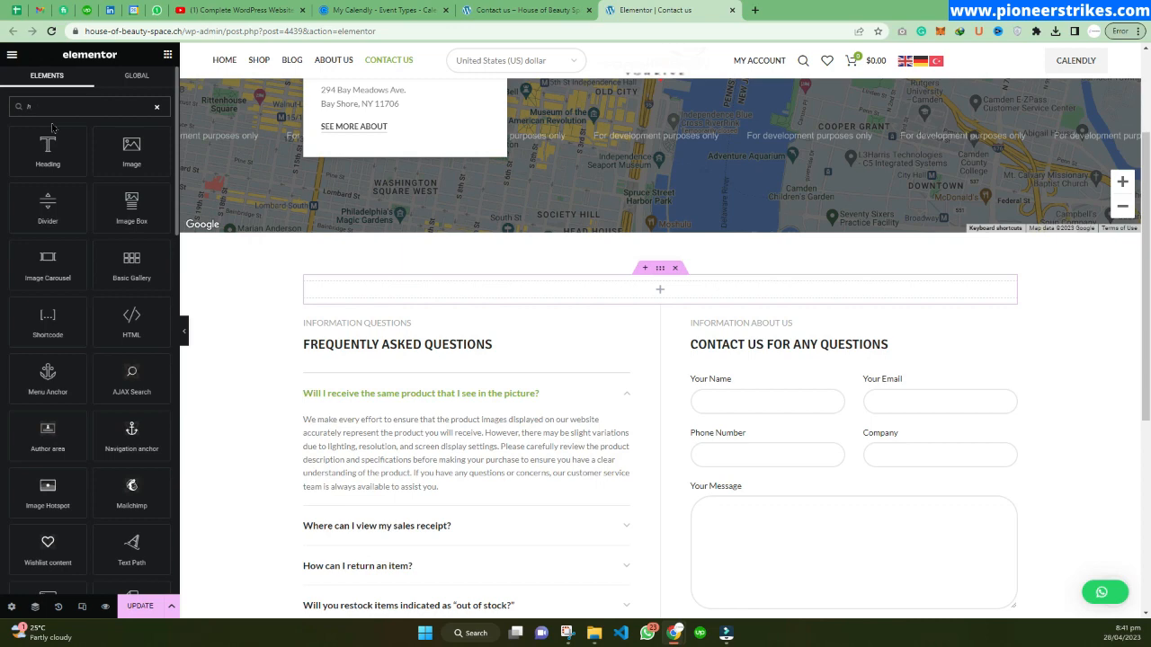
text(r)
key(BackSpace)
text(t)
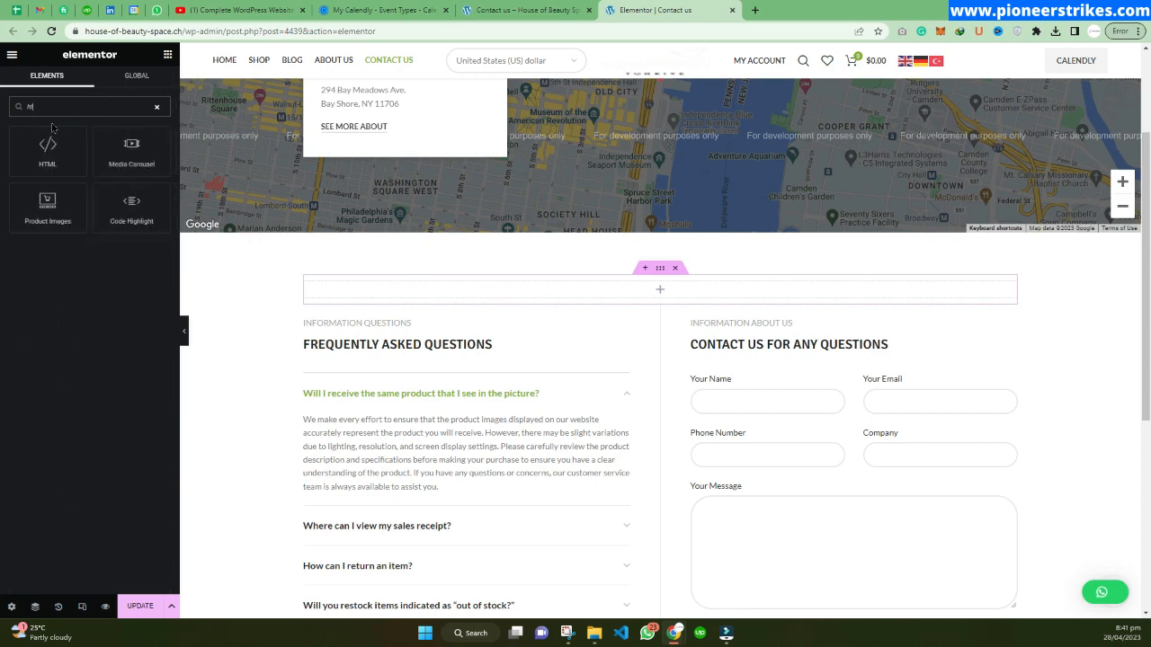
text(ml)
drag(48, 144, 671, 289)
text(<!-- Calendly inline widget begin --> <div class="calendly-inline-widget" data-url="https://calendly.com/davutkaran5/30min" style="min-width:320px;height:630px;"></div> <script type="text/javascript" src="https://assets.calendly.com/assets/external/widget.js" async></script> <!-- Calendly inline widget end -->)
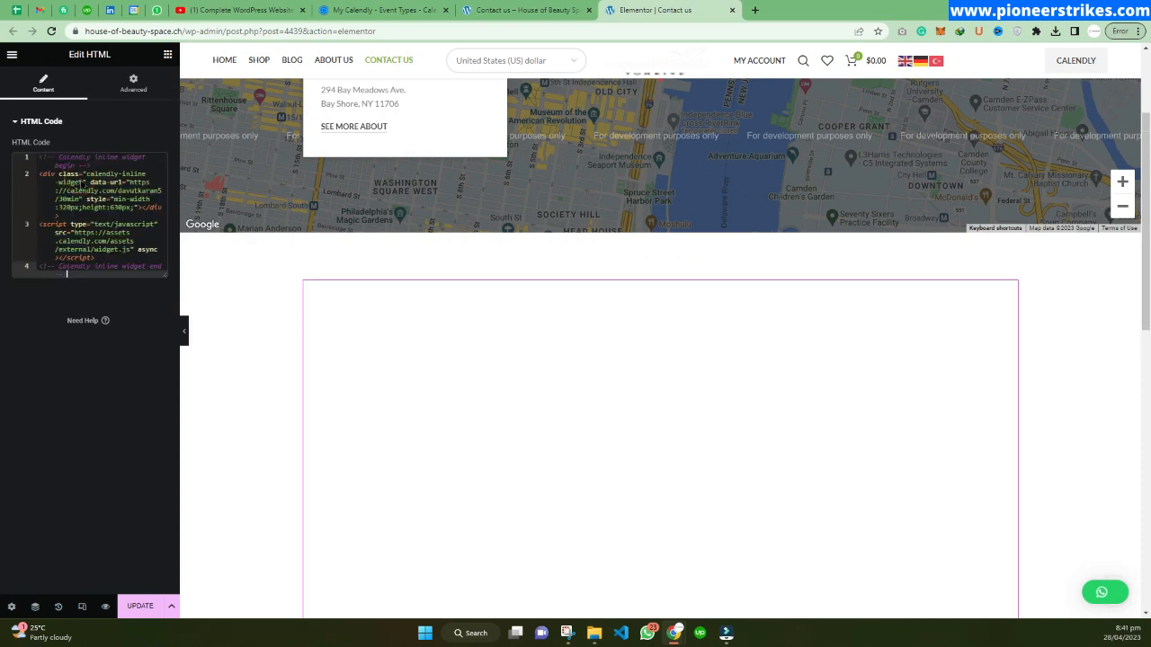
Open the live Contact Us page in a new tab and test the embedded booking calendar by selecting May 11.
scroll(485, 314, down, 2)
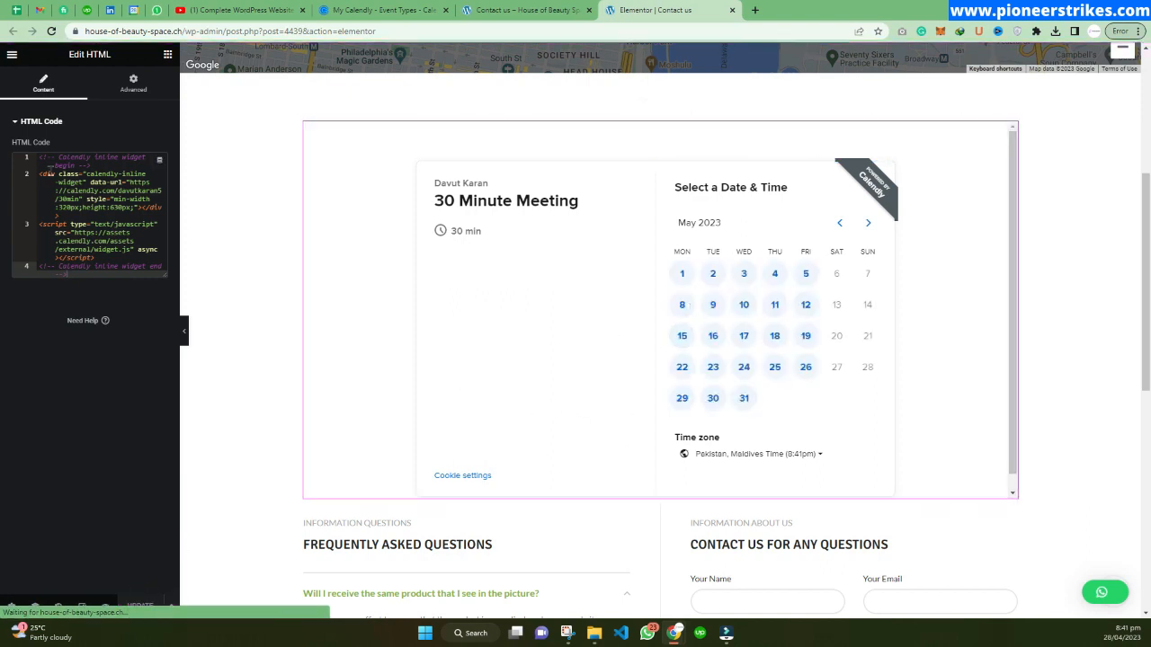
click(11, 54)
right_click(60, 237)
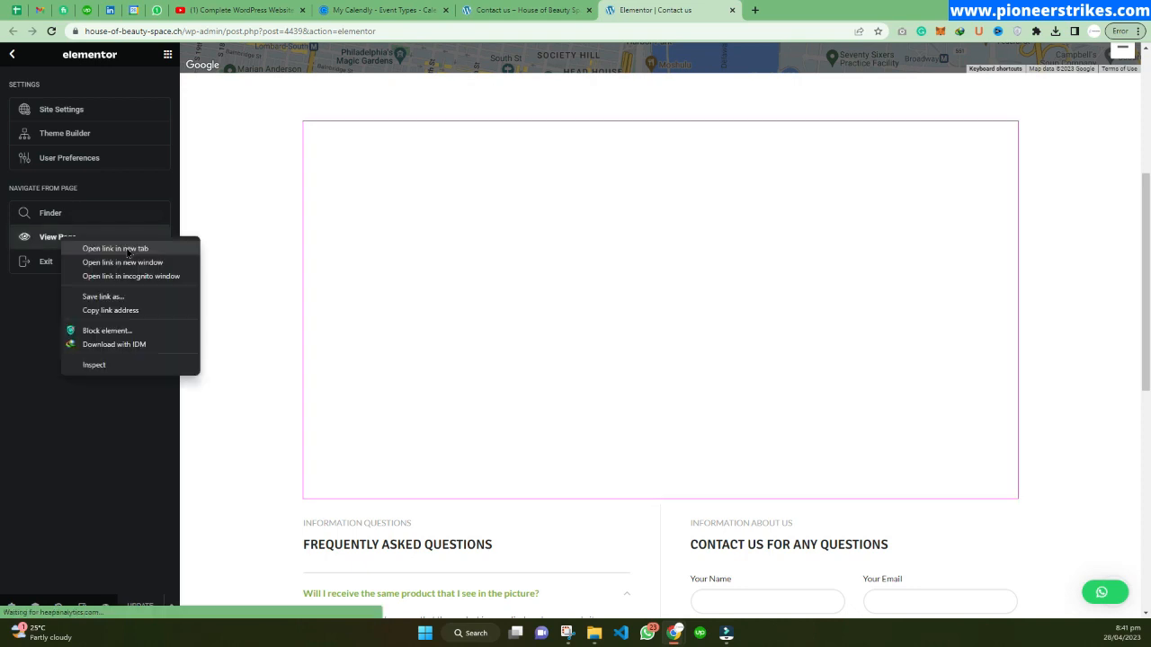
click(129, 251)
click(786, 10)
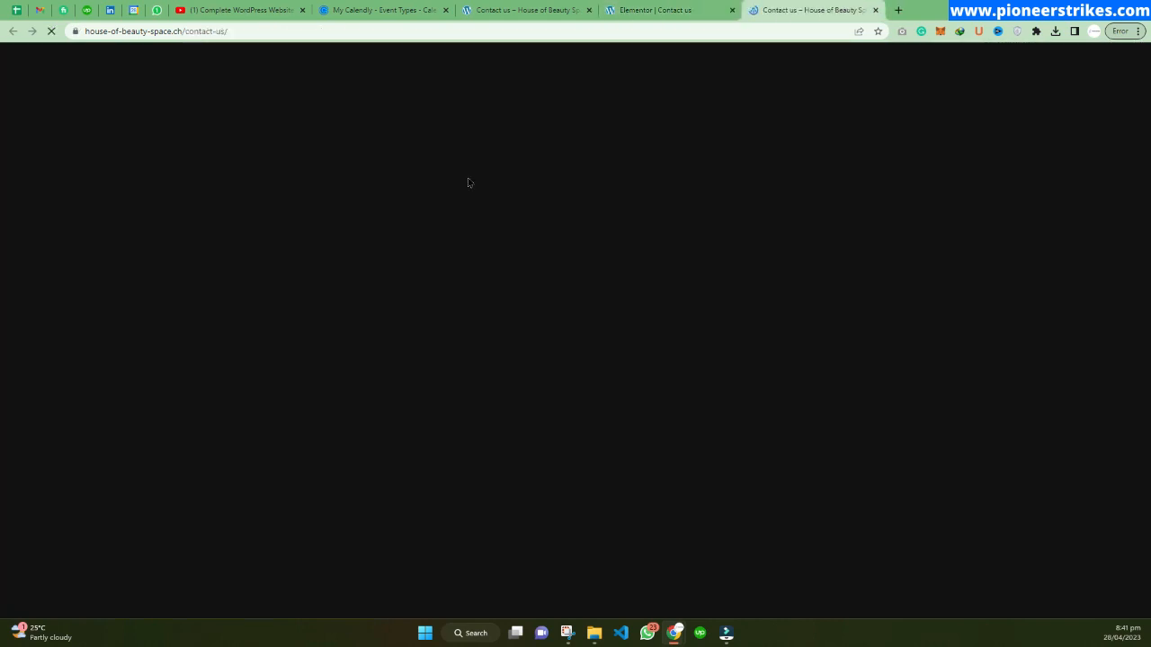
scroll(491, 204, down, 3)
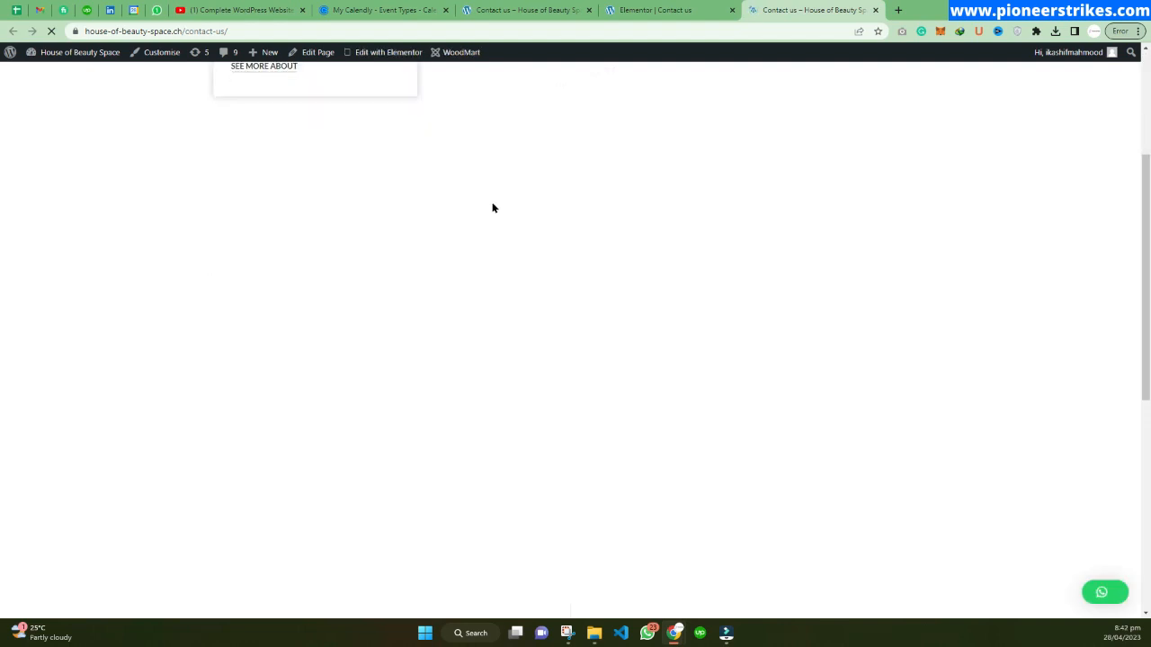
scroll(492, 208, down, 1)
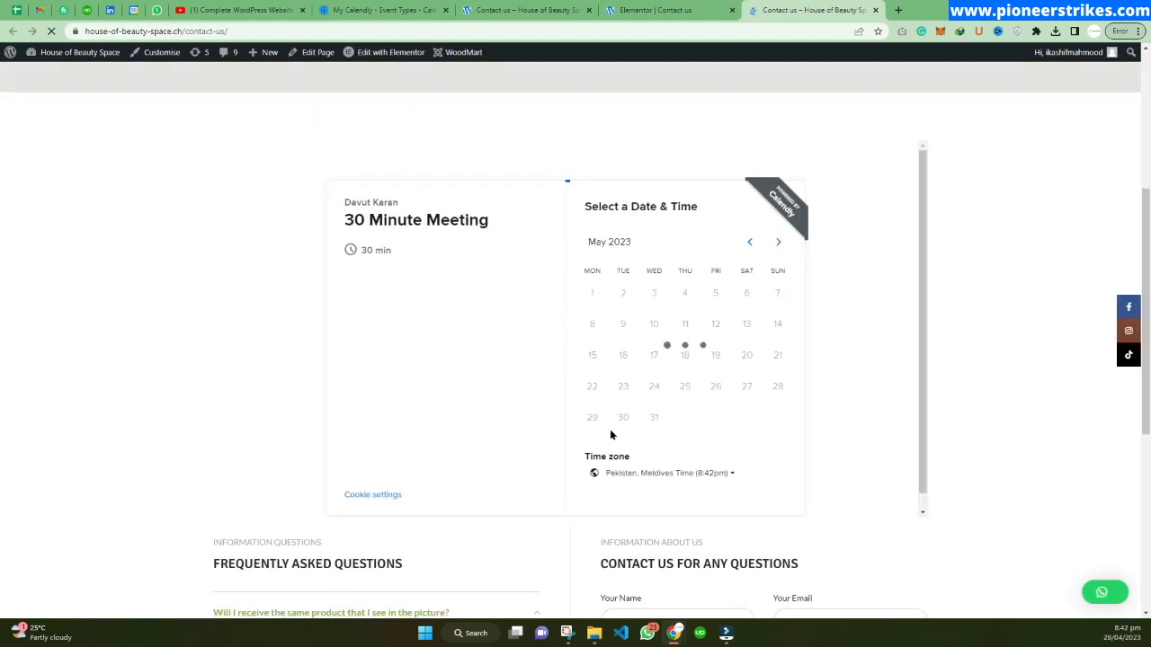
click(683, 326)
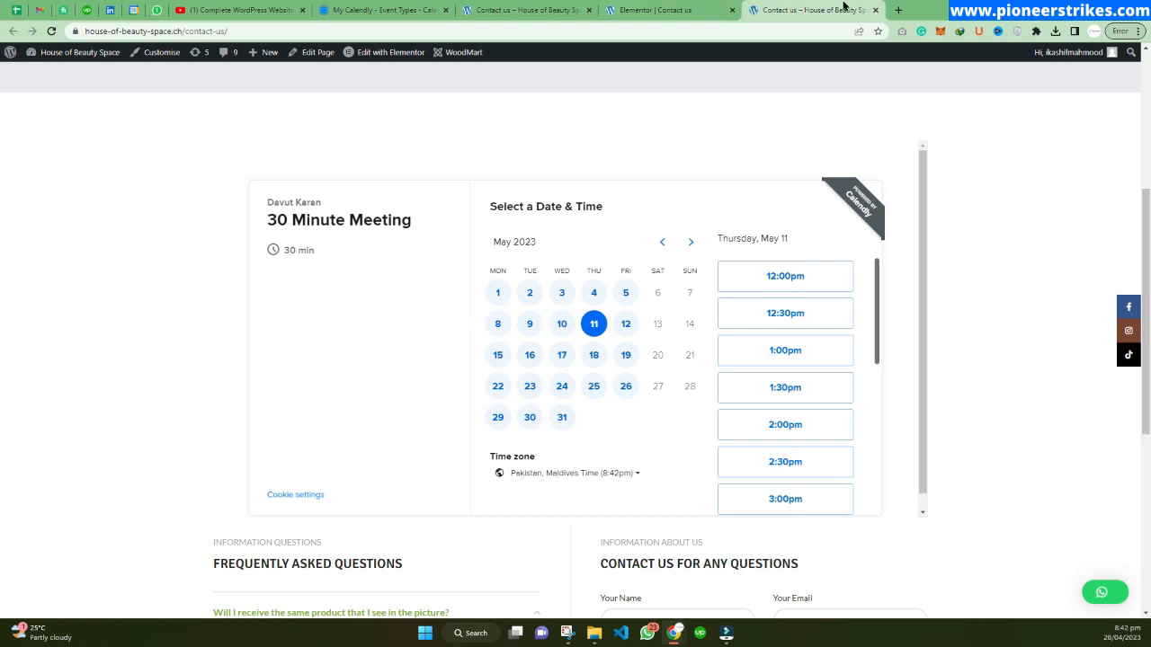
Open a new tab, go to the creator's Buy Me a Coffee page, and scroll through its featured offerings.
click(895, 12)
text(by)
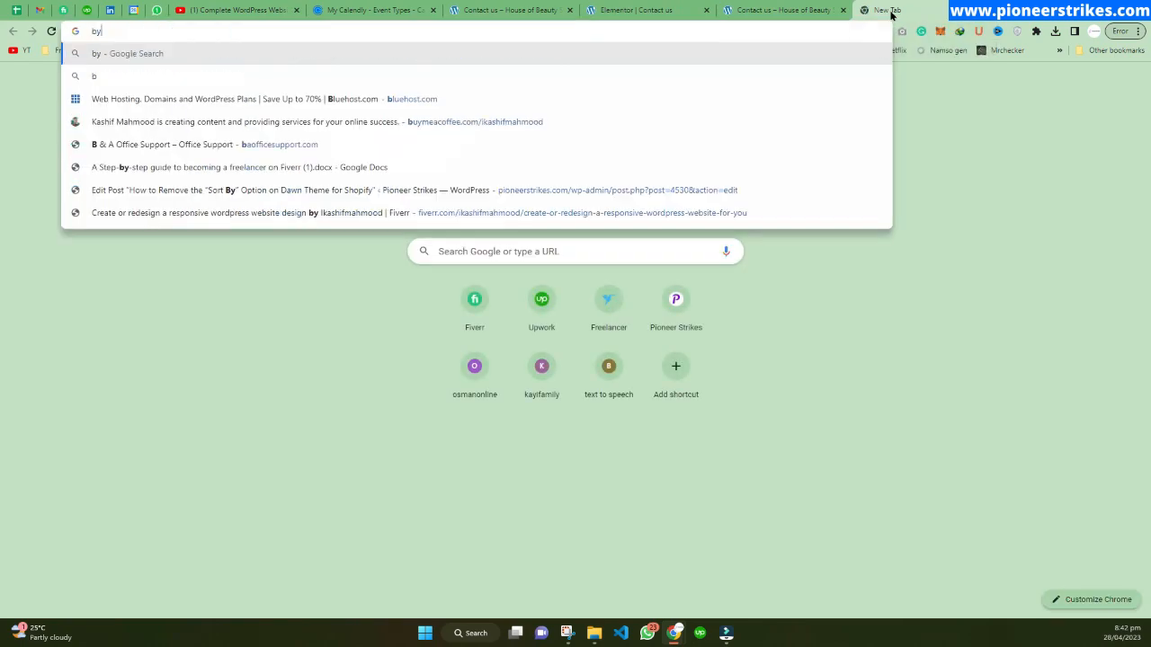
text(t)
key(BackSpace)
key(BackSpace)
text(uy)
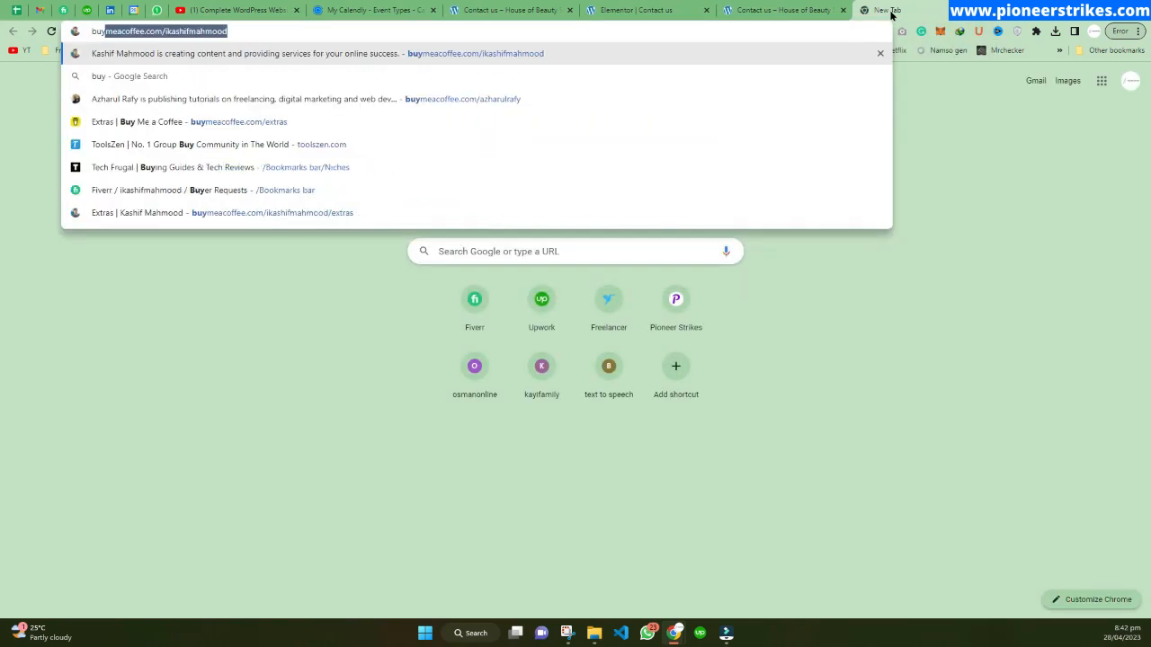
key(Return)
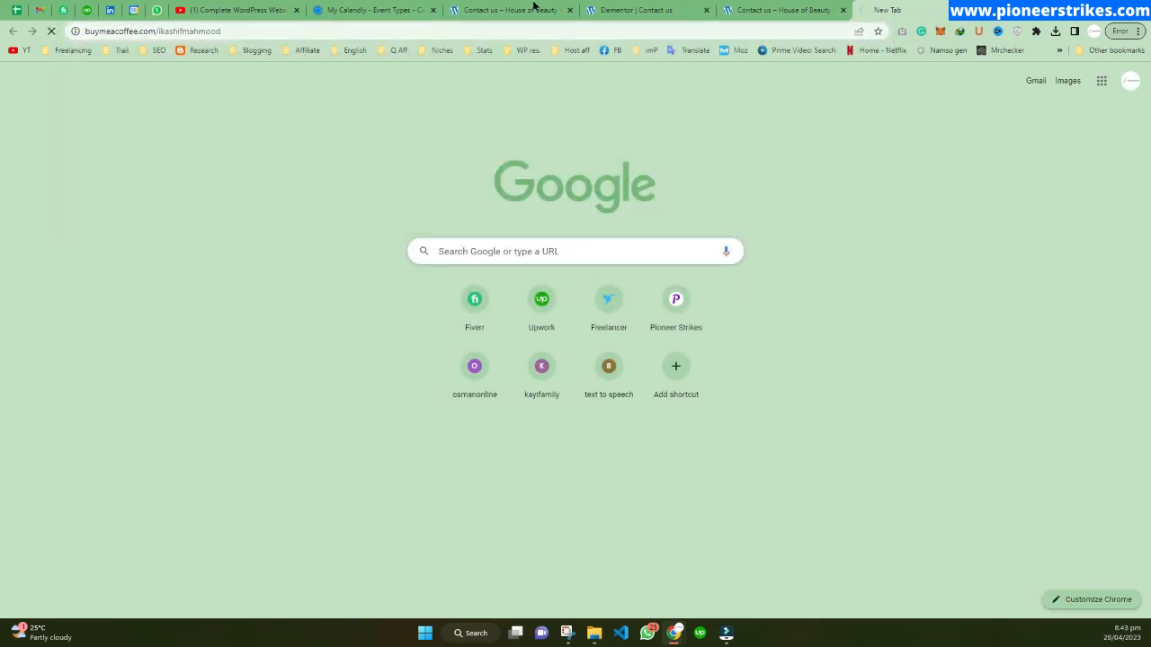
click(252, 31)
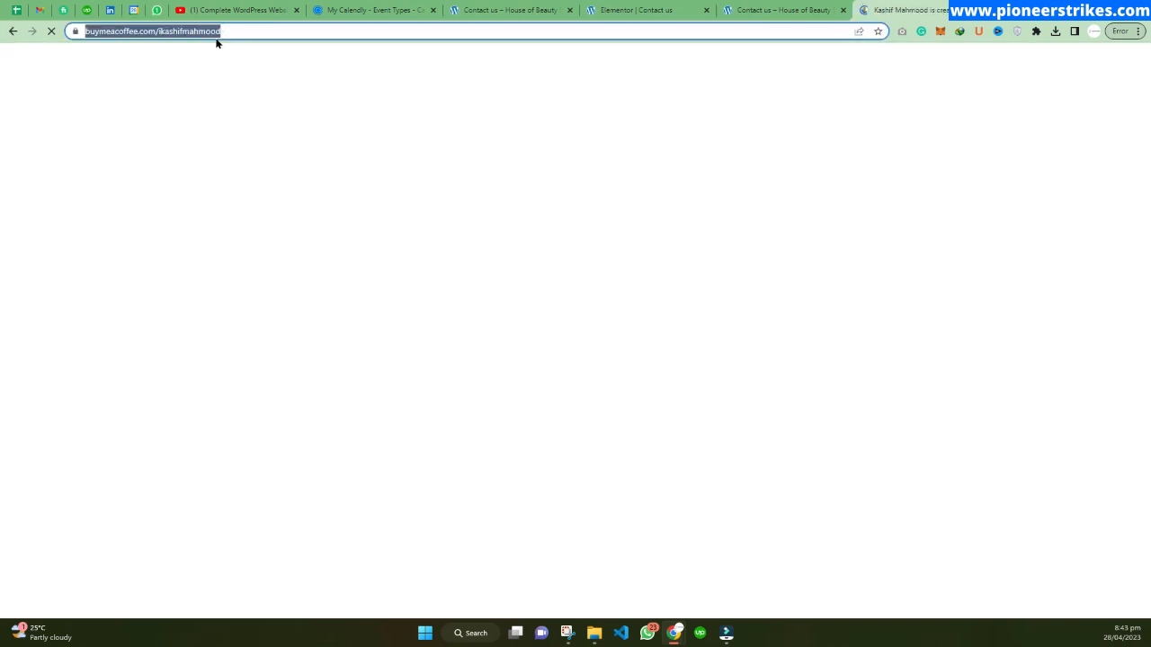
click(876, 226)
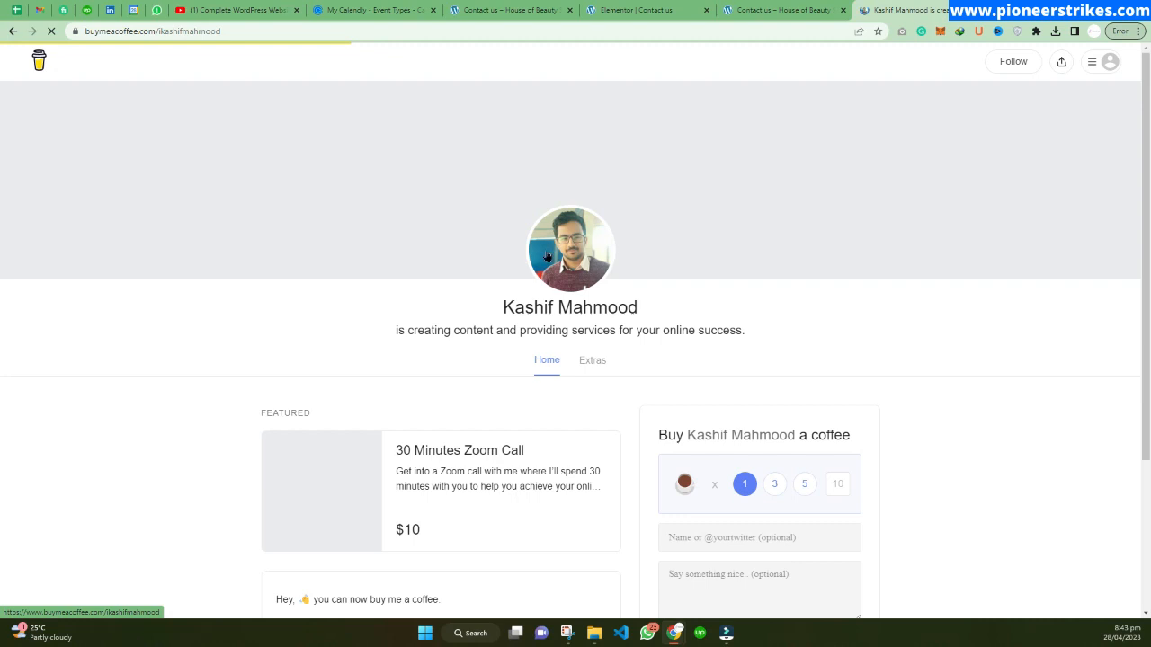
scroll(547, 257, down, 3)
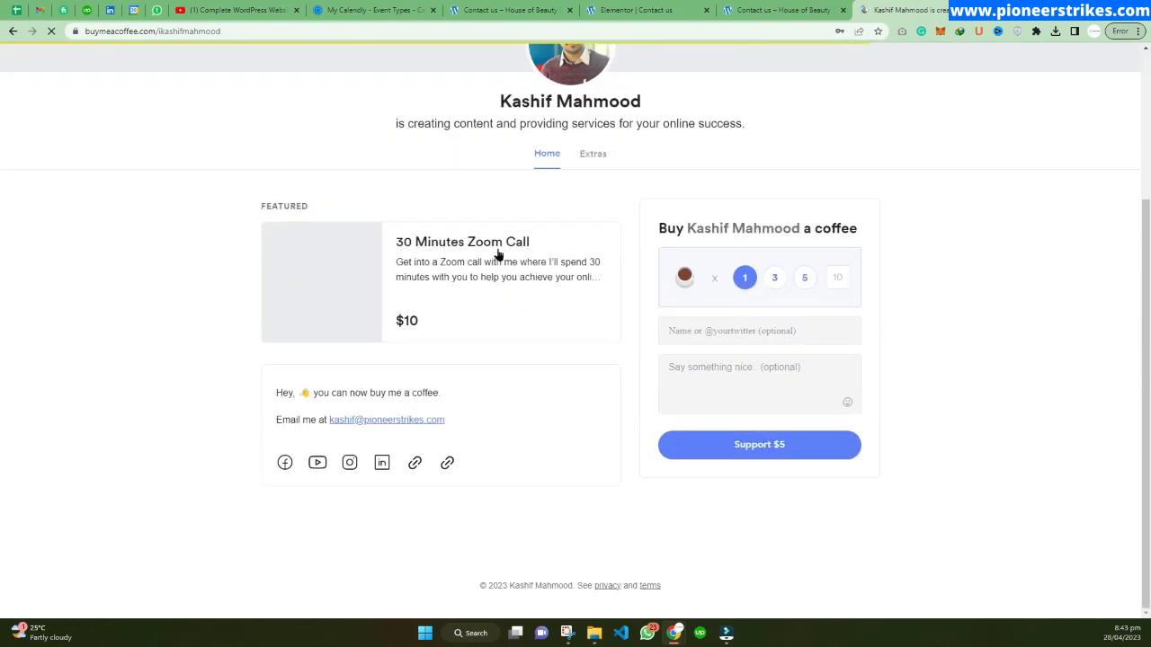